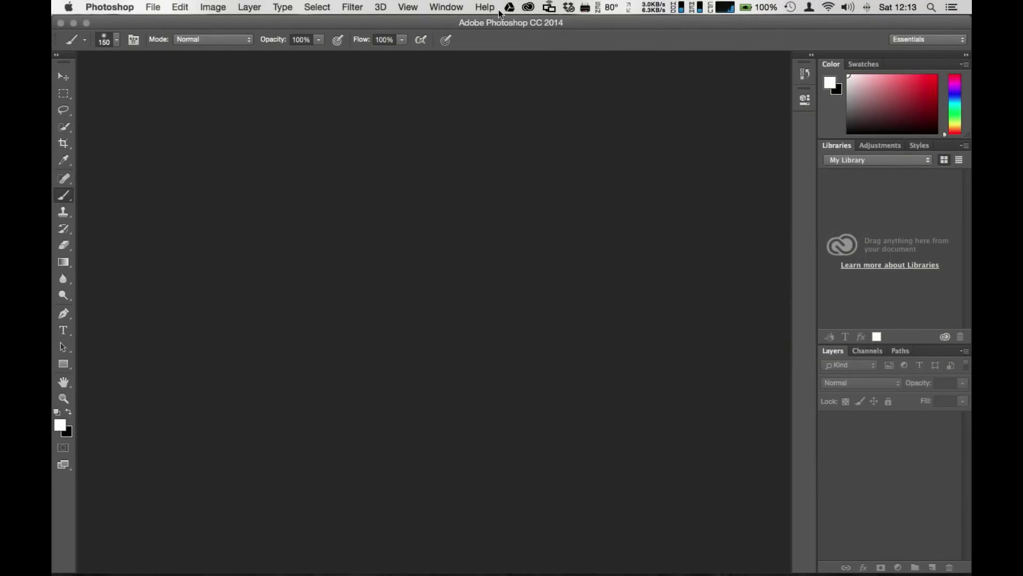
Switch Photoshop to the Essentials (Default) workspace from the Window > Workspace menu.
left_click(444, 7)
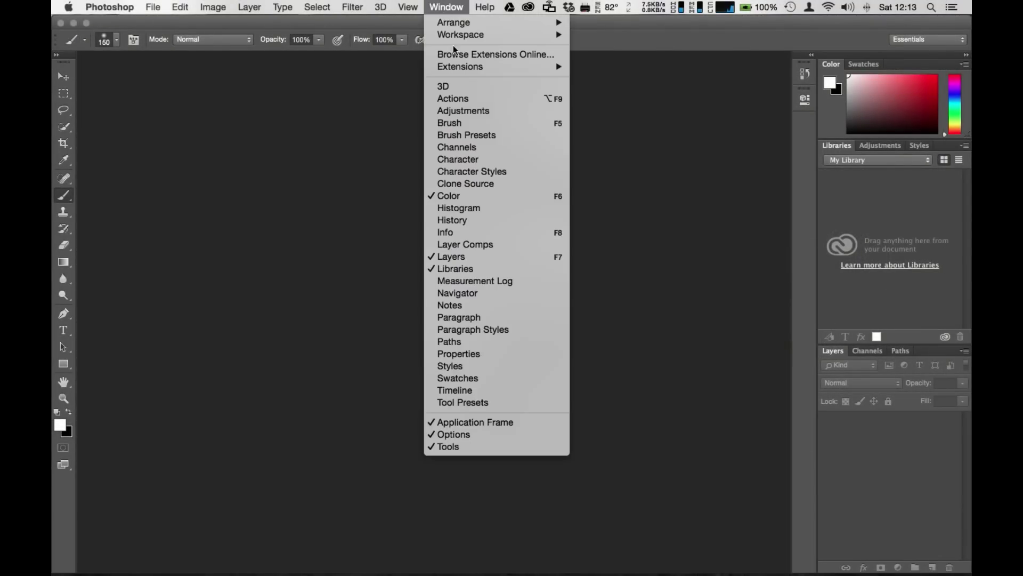
mouse_move(462, 70)
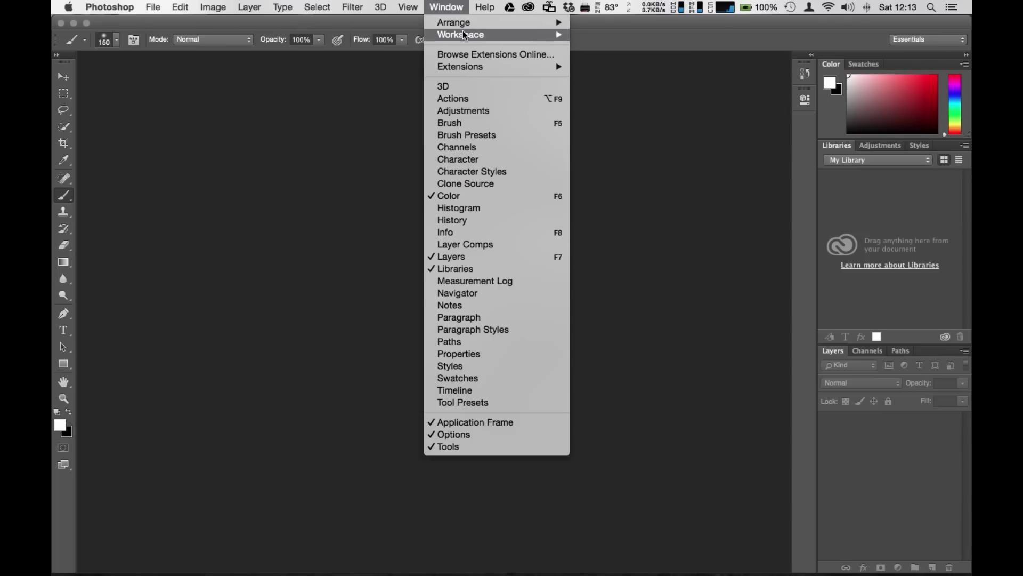
mouse_move(464, 35)
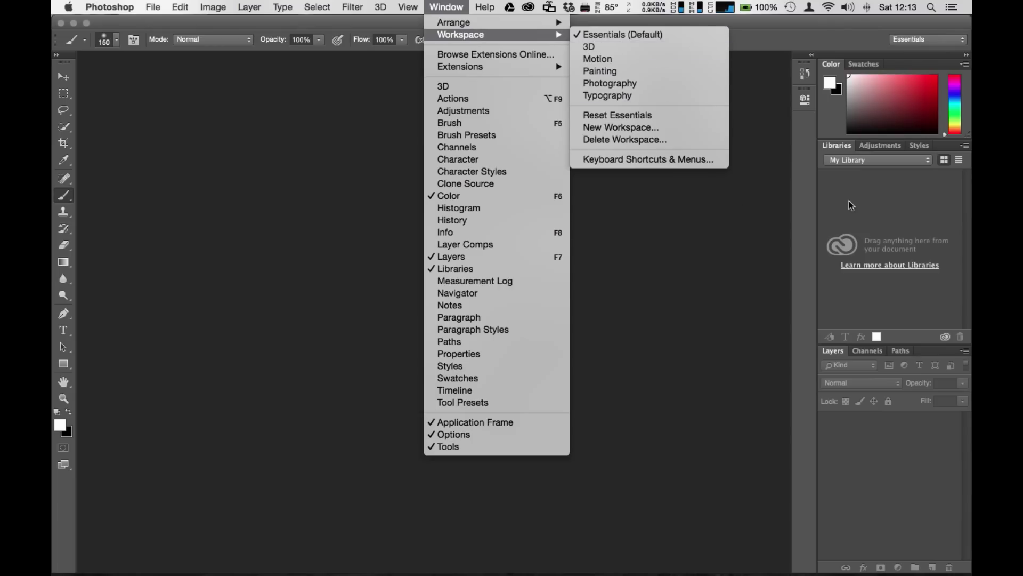
left_click(639, 37)
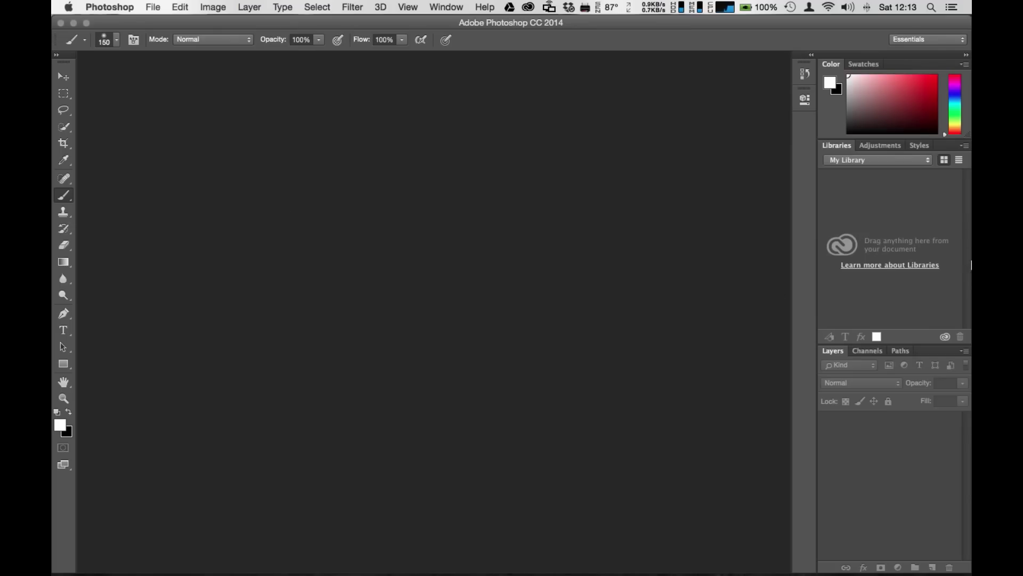
left_click(150, 7)
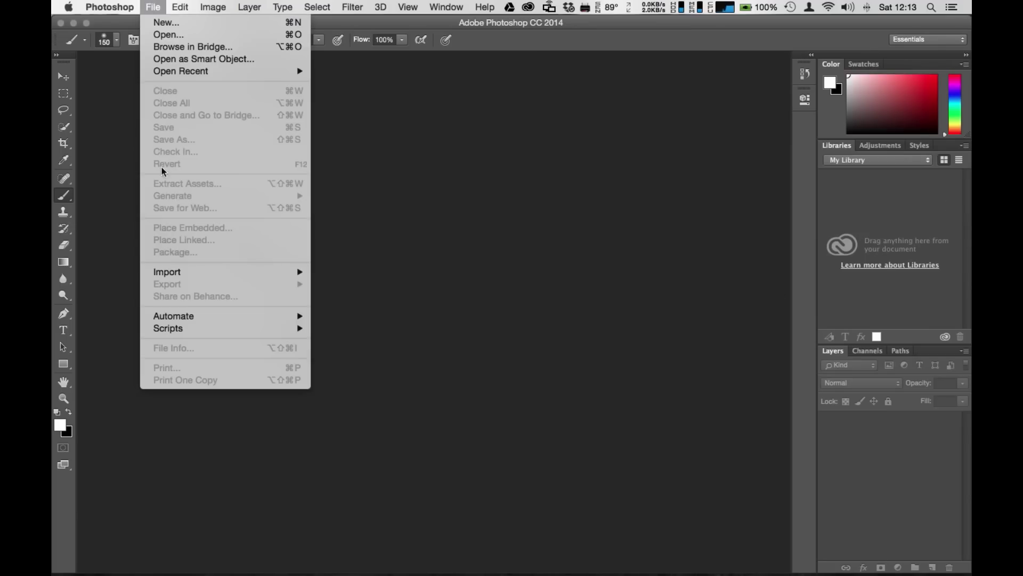
mouse_move(171, 330)
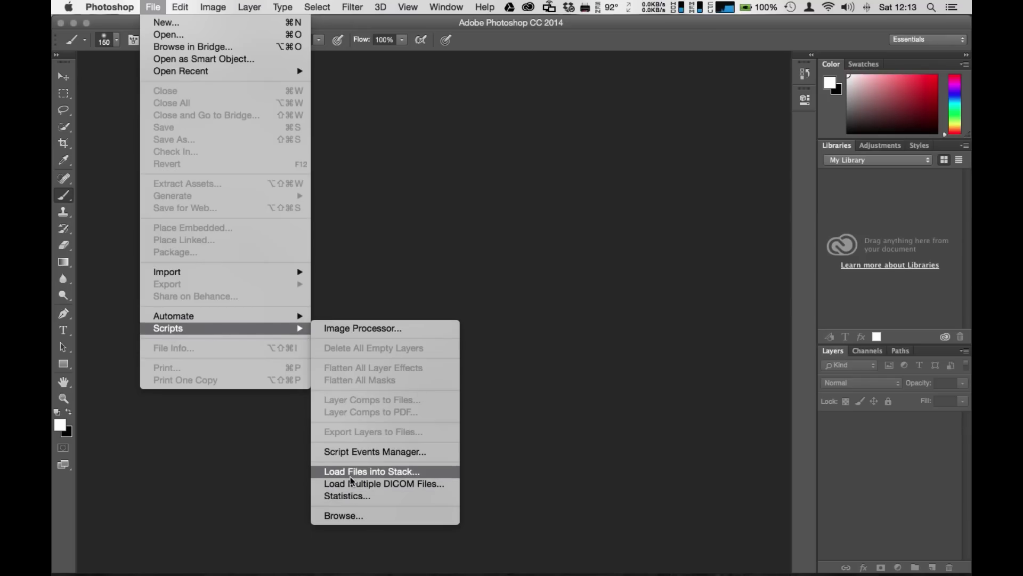
left_click(409, 475)
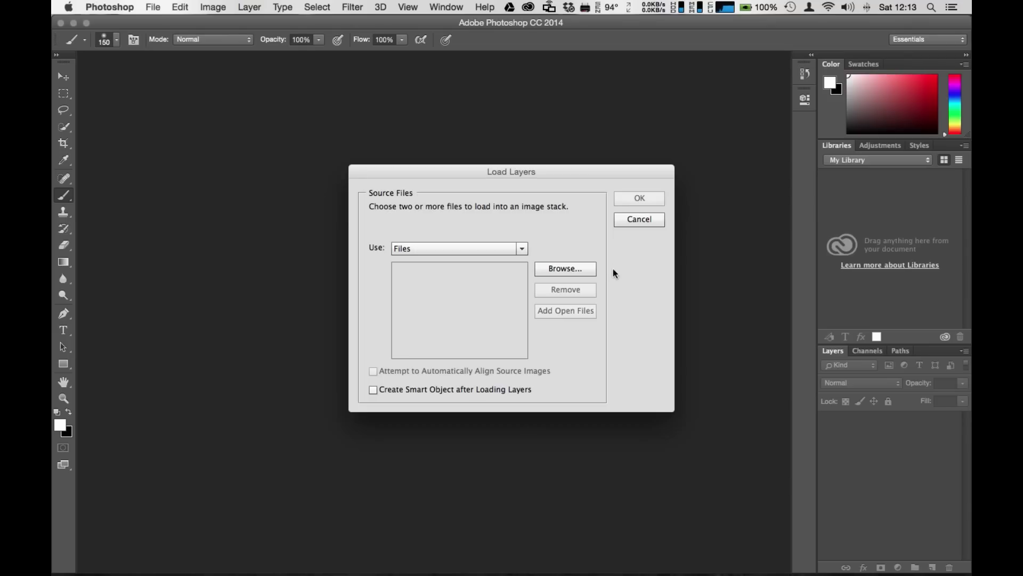
left_click(586, 269)
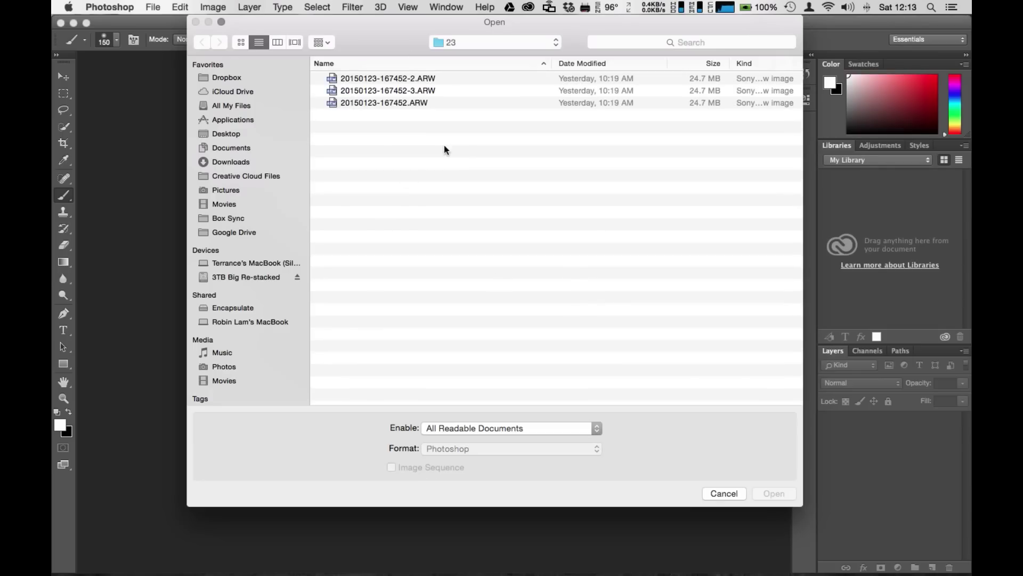
left_click(406, 80)
left_click(407, 102, "shift")
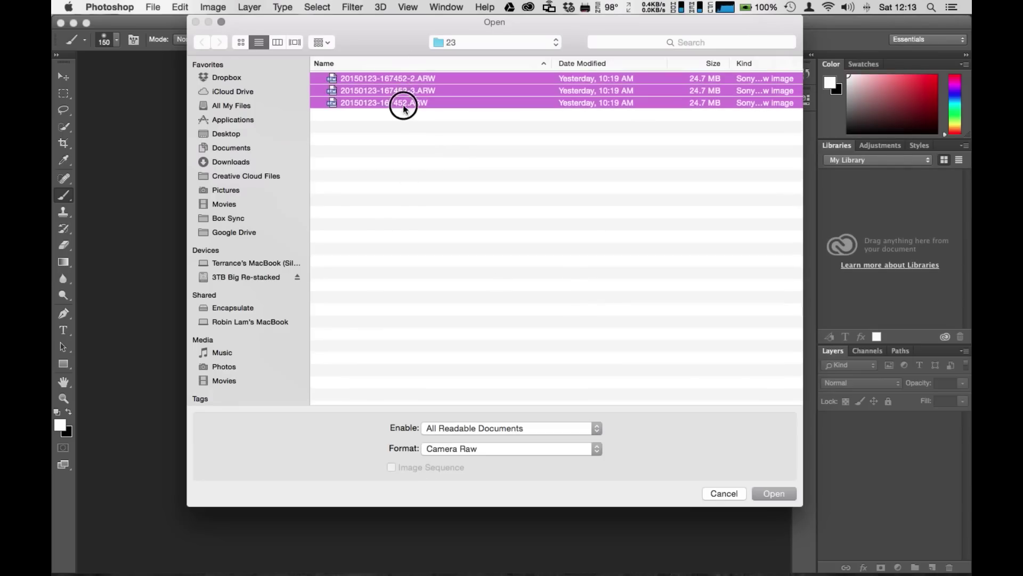
left_click(778, 493)
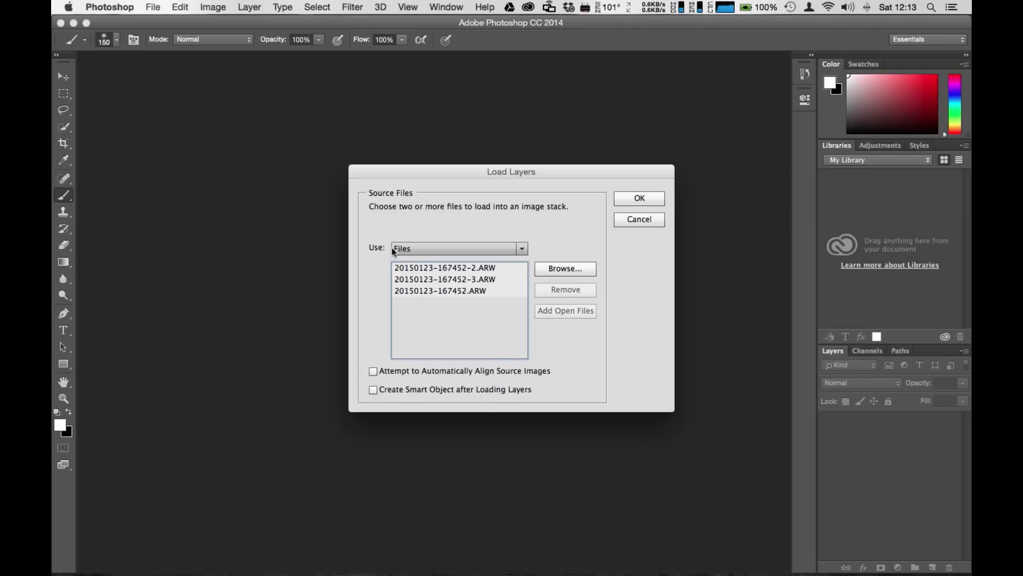
Confirm Load Layers so the three ARW shots stack as layers in a new Untitled1 document.
left_click(644, 200)
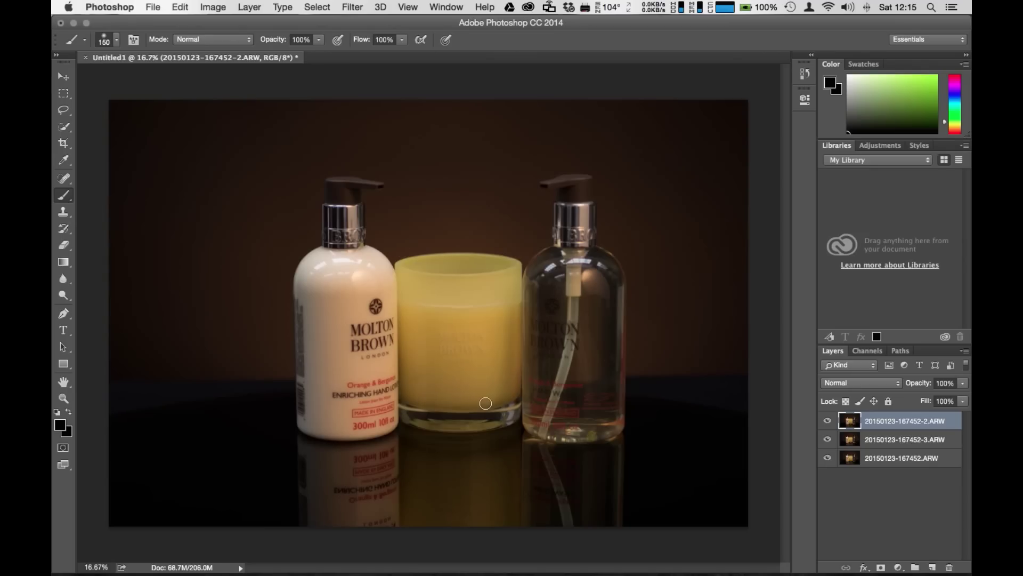
Zoom to 25%, centre the products, and move the -2.ARW layer within the stack.
key("super+equal")
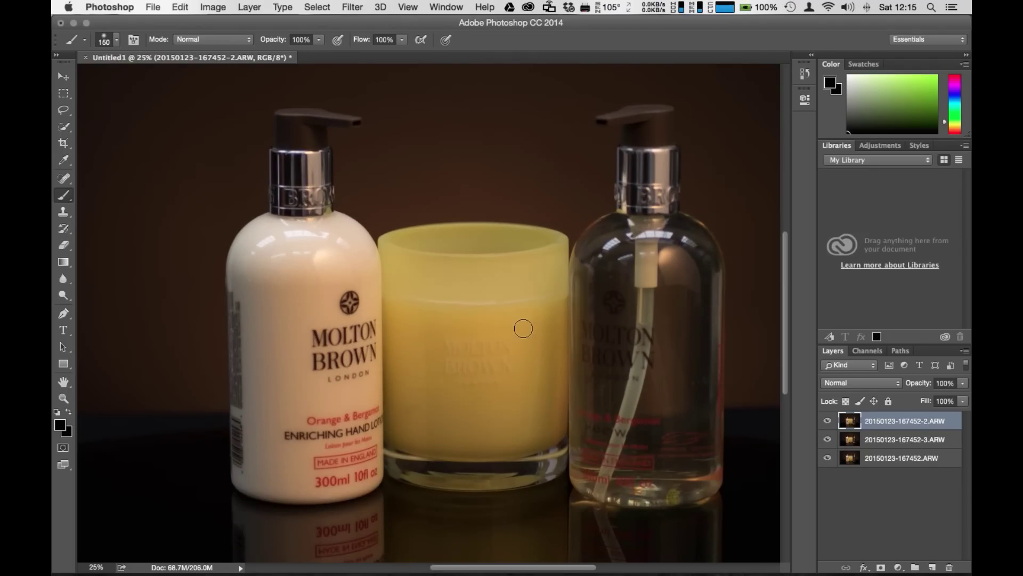
left_click_drag(498, 344, 400, 356)
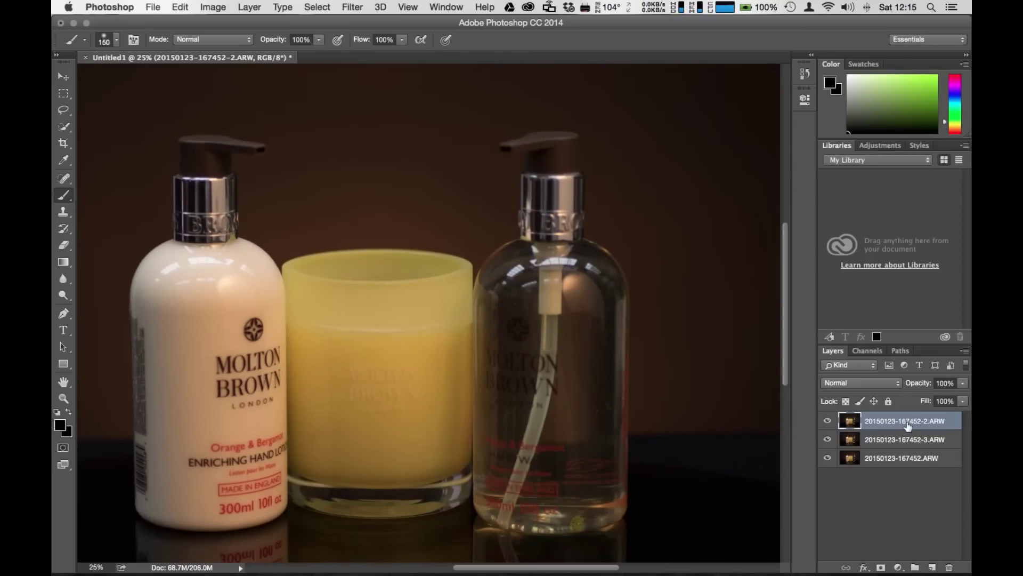
left_click(907, 424)
left_click_drag(907, 424, 908, 450)
double_click(908, 422)
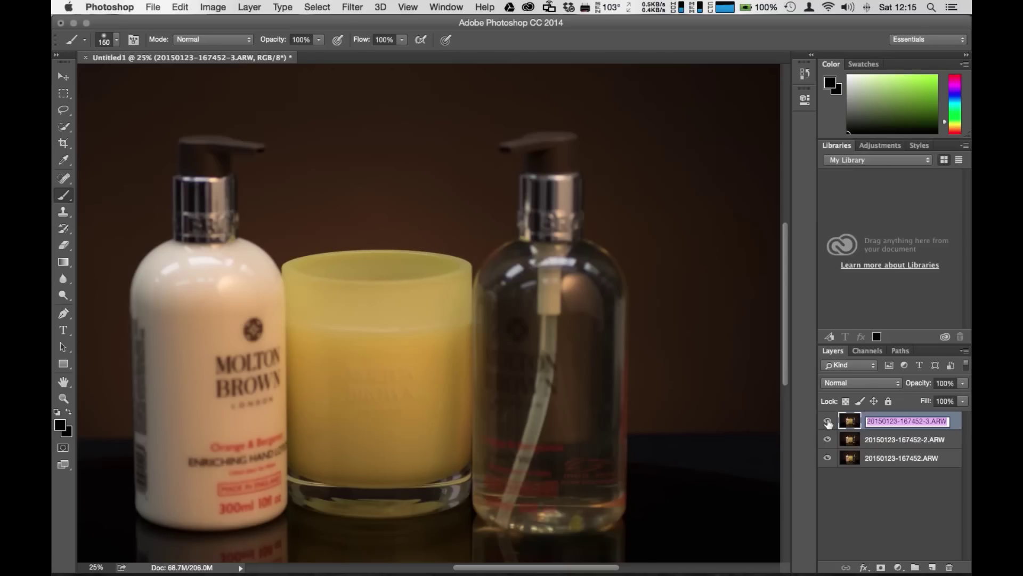
Compare focus by toggling the -3 and -2 layers, ending with only the bottom photo visible.
left_click(827, 421)
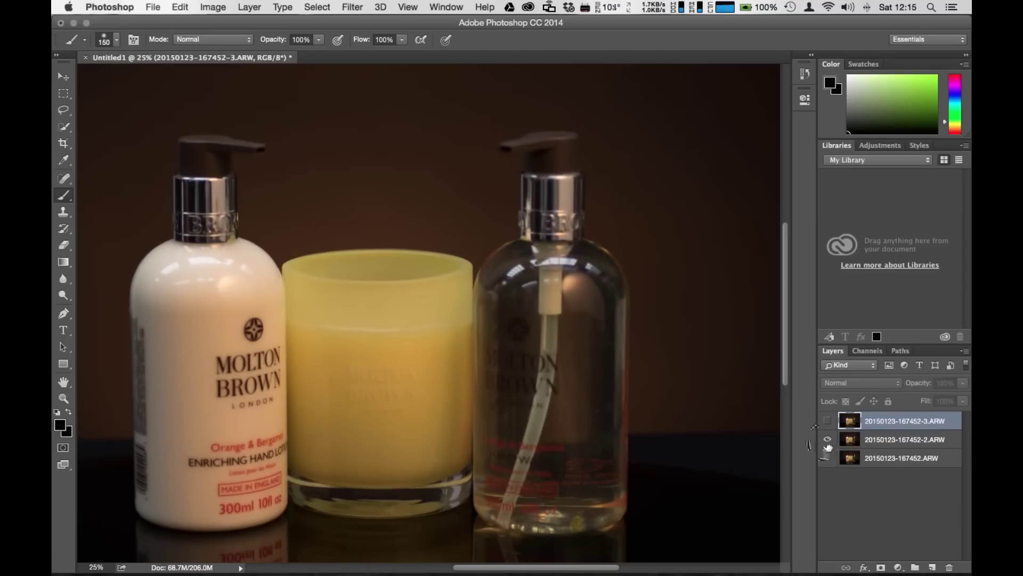
left_click(827, 439)
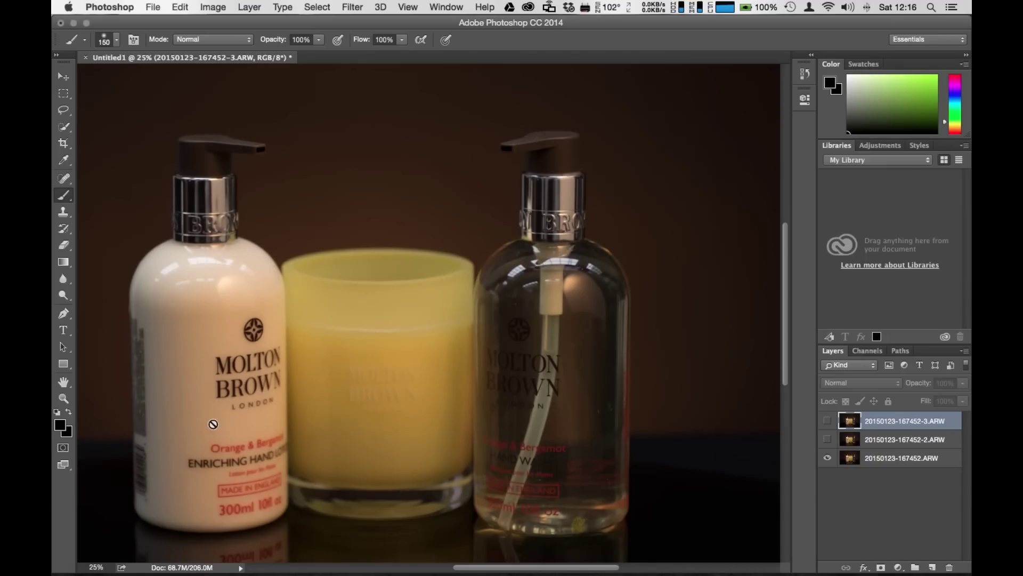
left_click(827, 441)
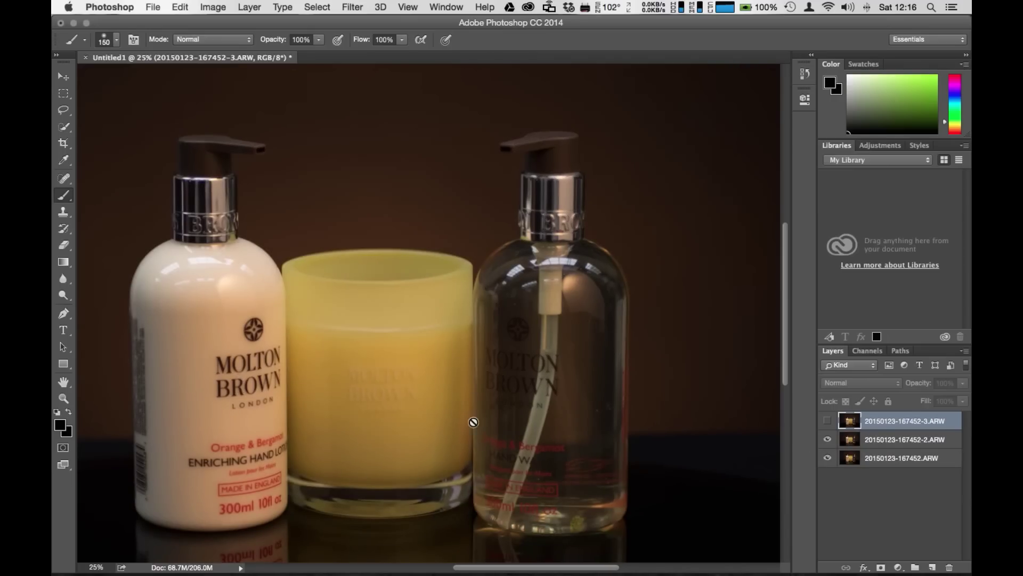
left_click(826, 420)
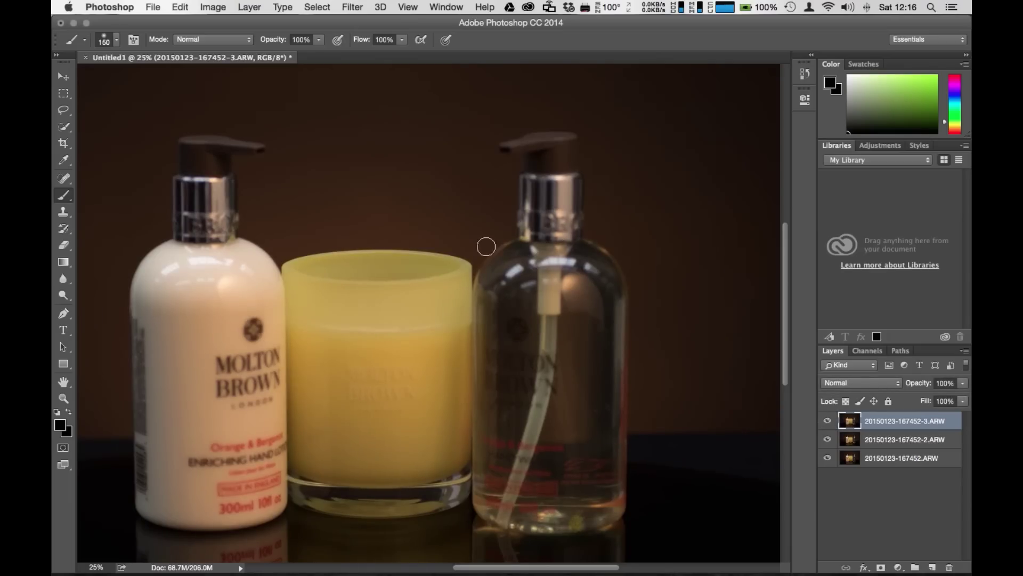
left_click(827, 420)
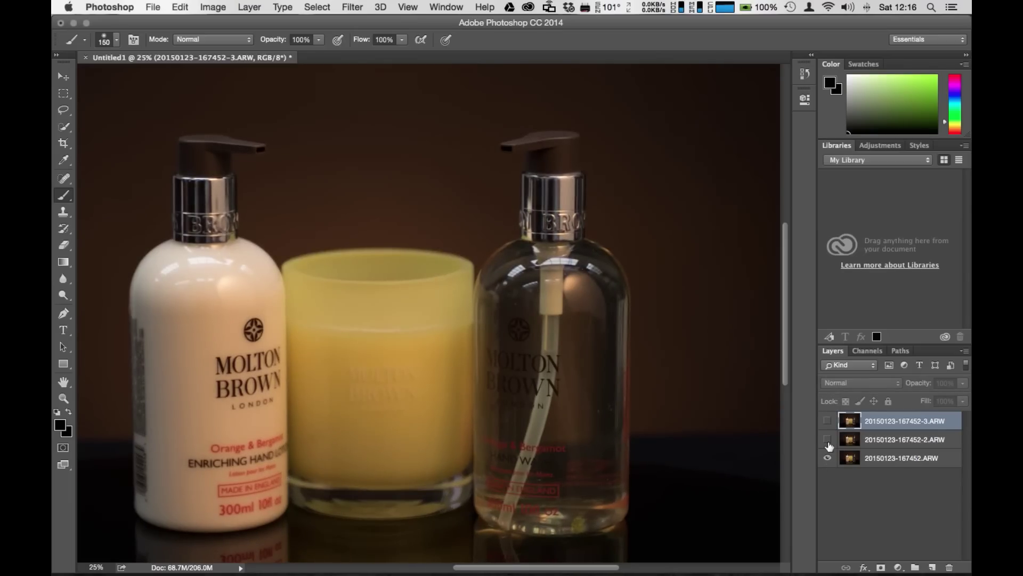
left_click(827, 439)
left_click(828, 421)
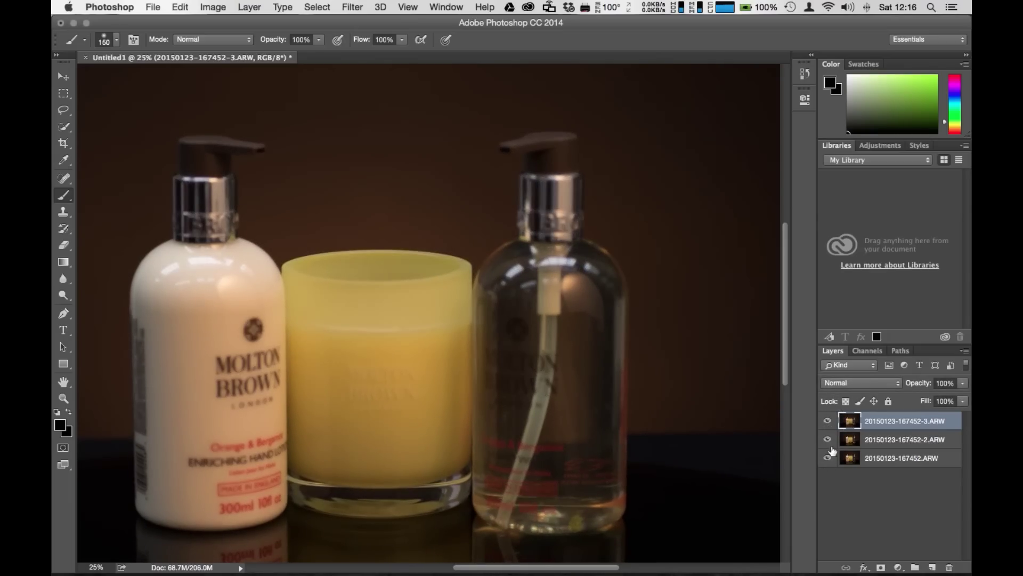
left_click(827, 439)
left_click(827, 421)
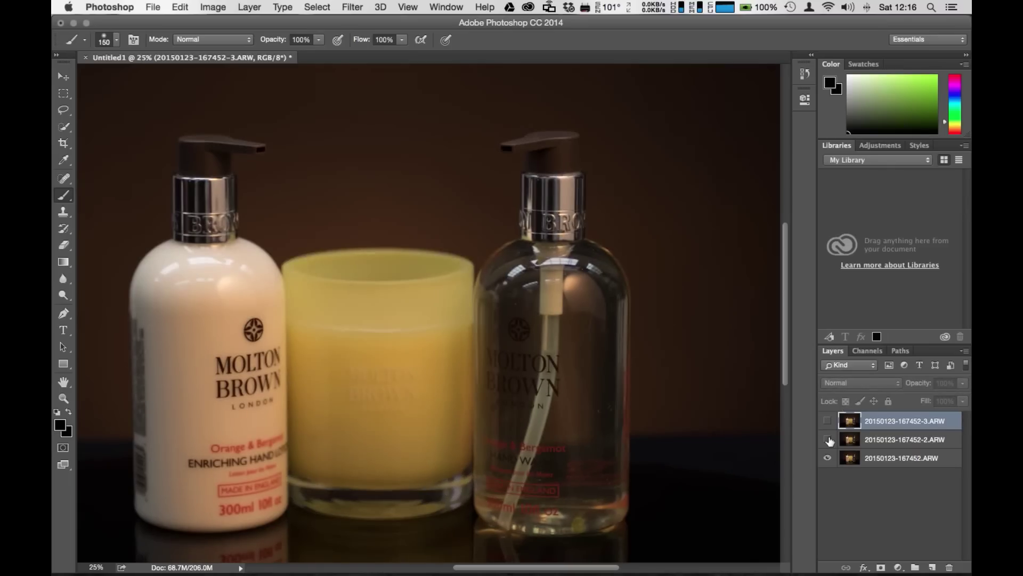
left_click(828, 439)
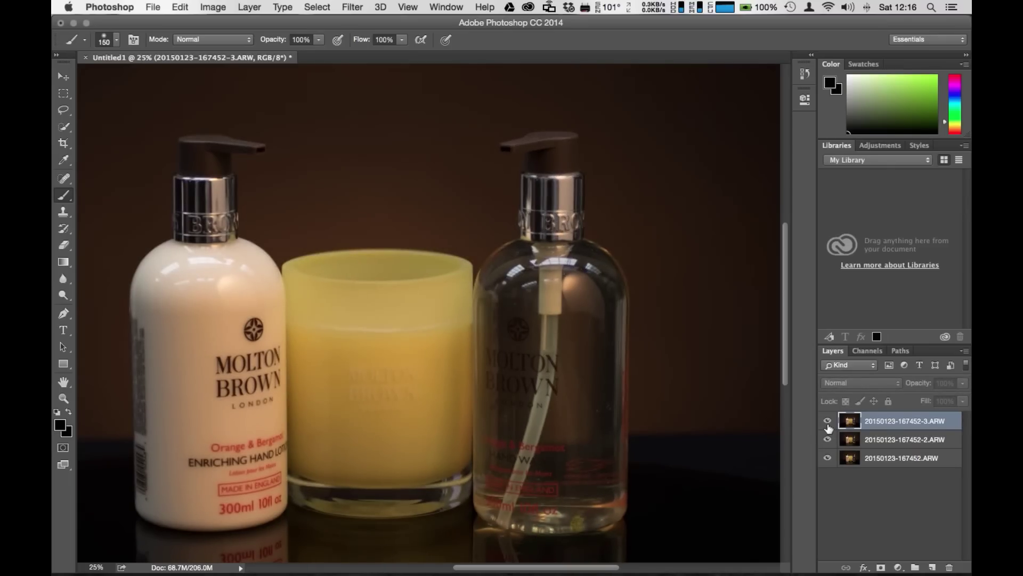
left_click(828, 421)
left_click(828, 439)
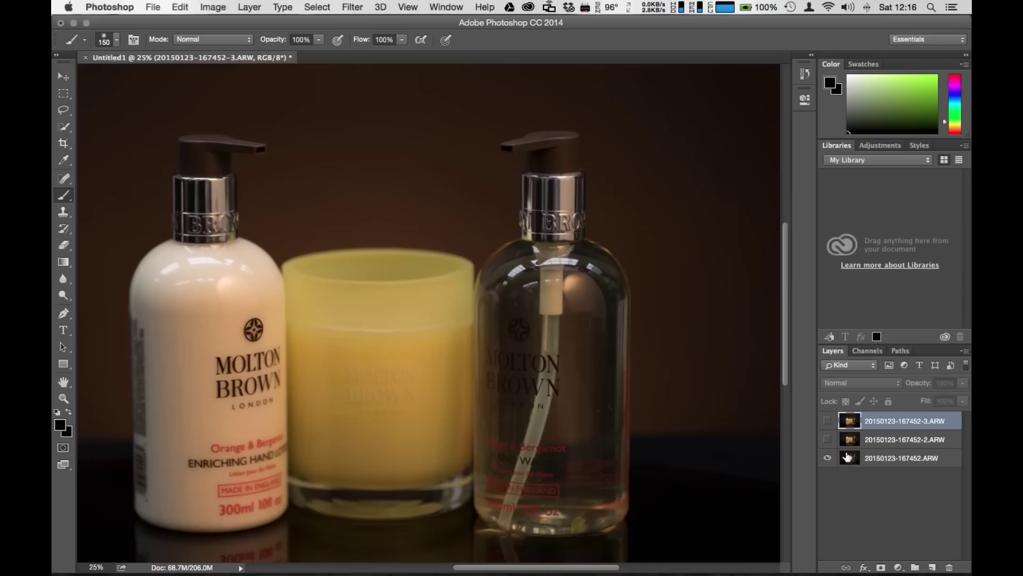
Turn the middle and top layers back on and select all three photo layers.
left_click(827, 439)
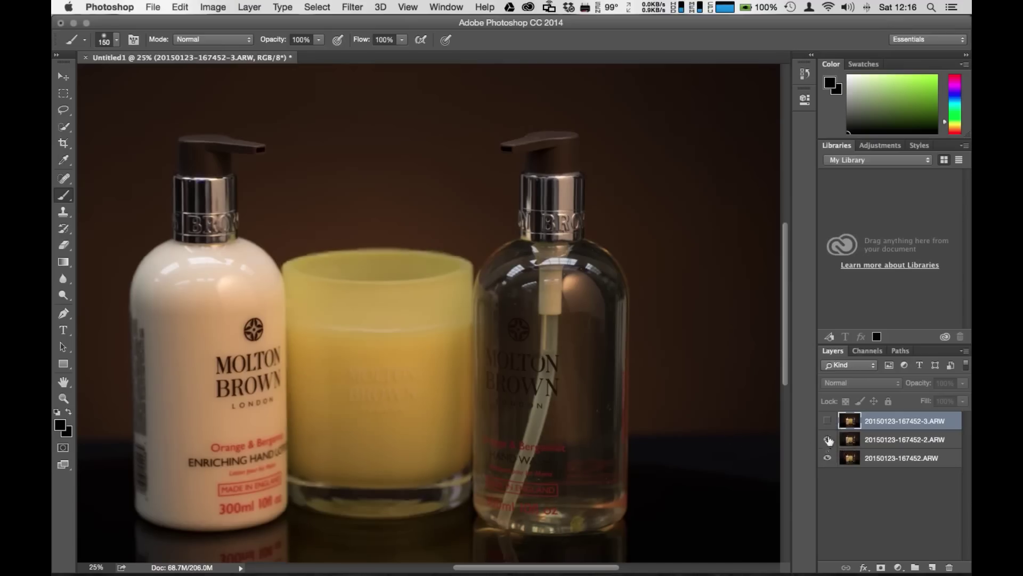
left_click(827, 421)
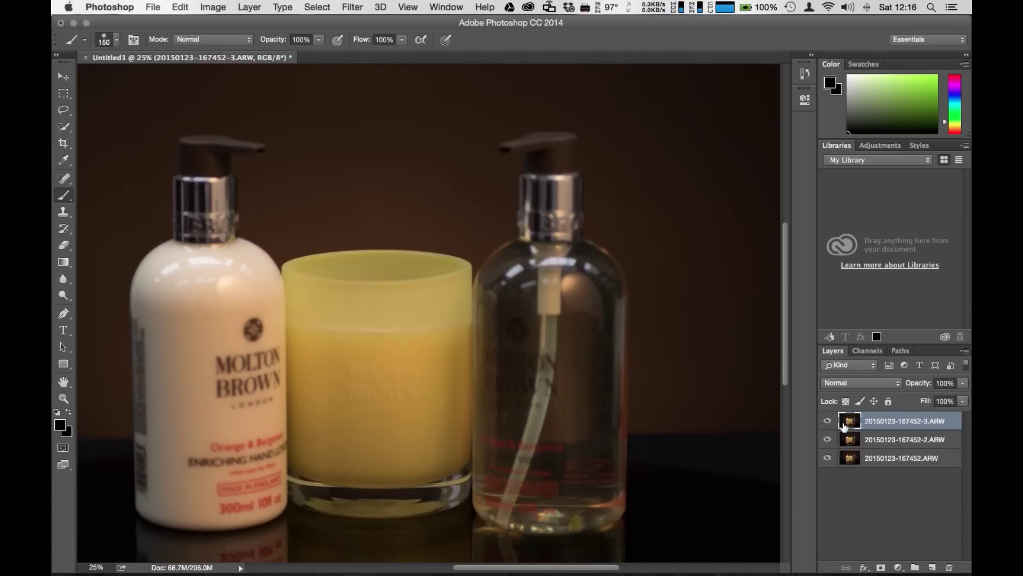
left_click(897, 440, "shift")
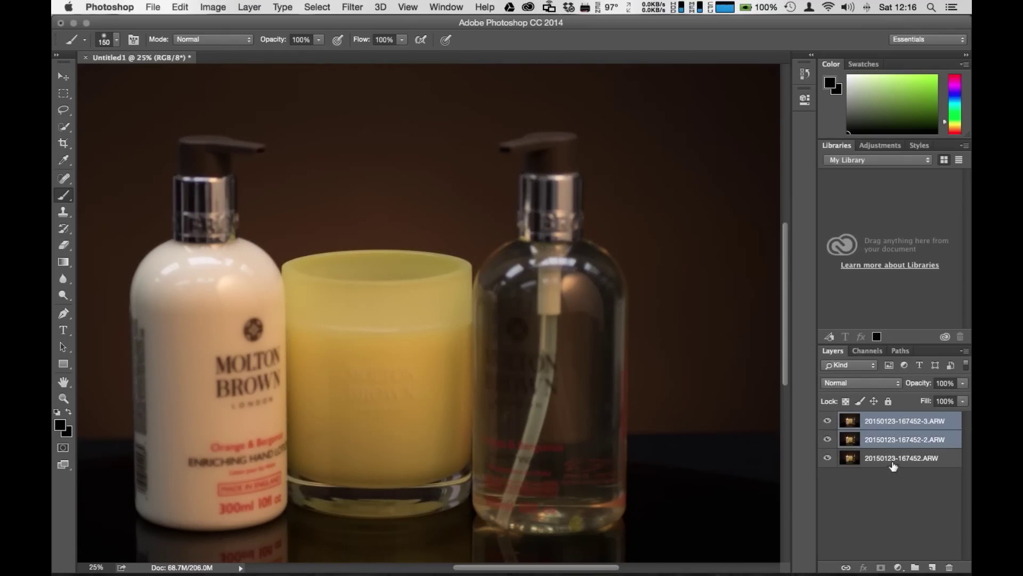
left_click(893, 461, "shift")
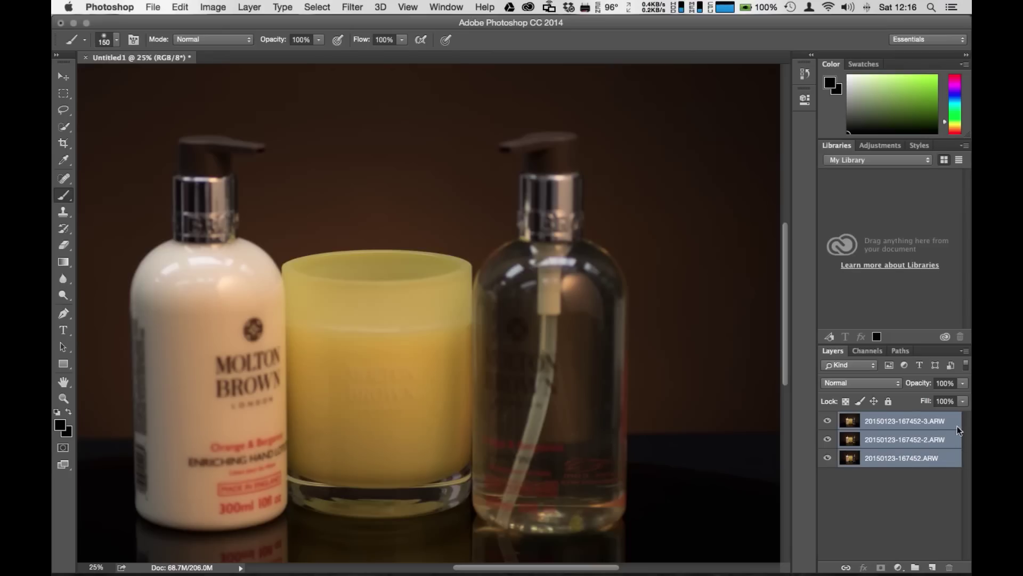
Auto-align the three layers using Auto projection.
left_click(180, 6)
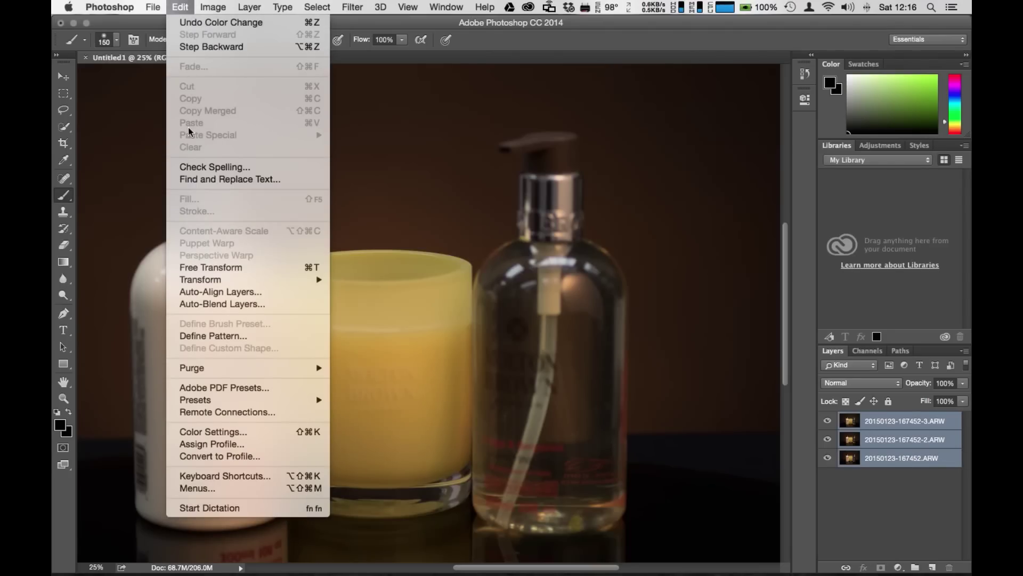
left_click(222, 292)
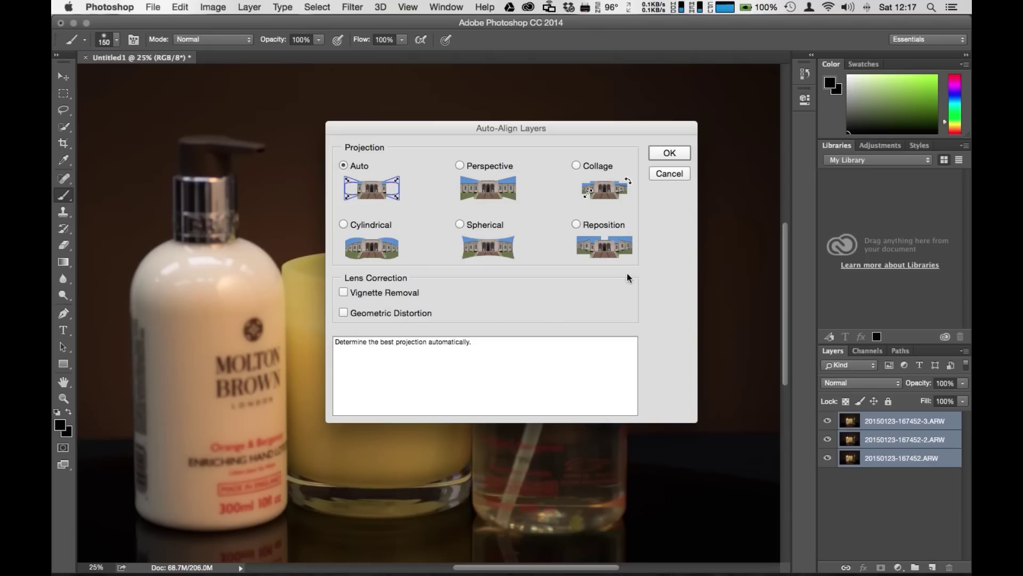
left_click(670, 155)
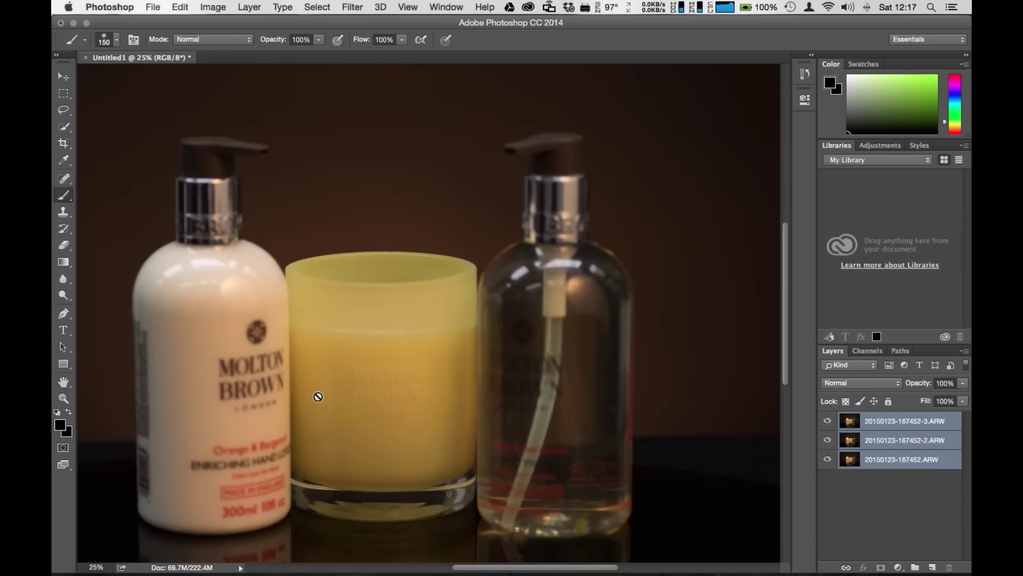
key("super+minus")
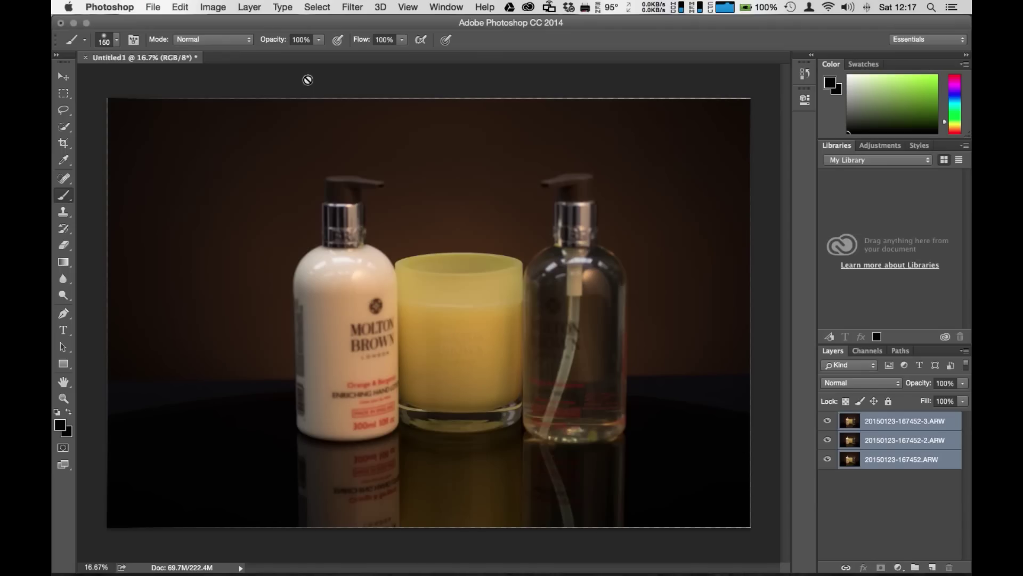
left_click(868, 504)
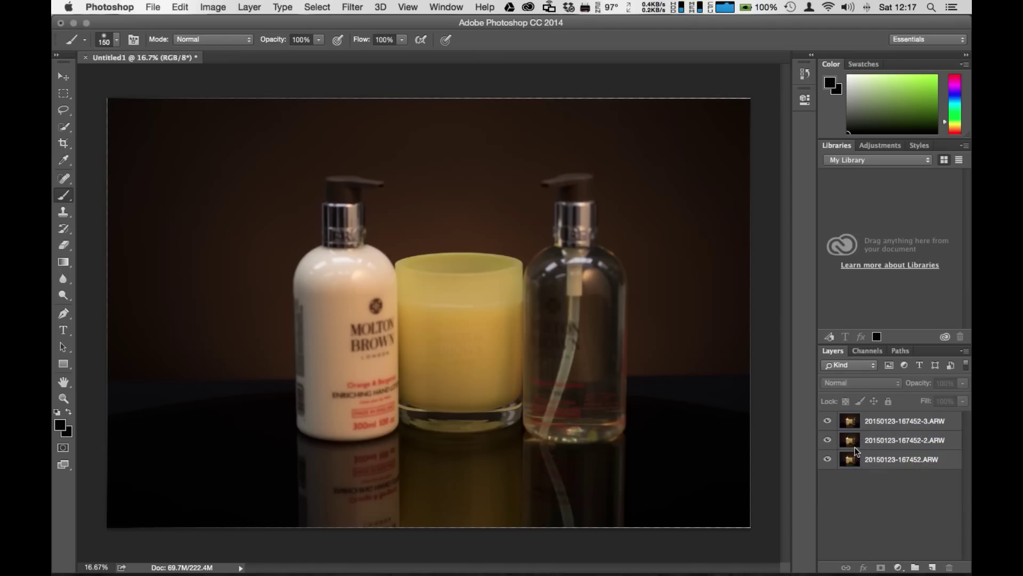
left_click(828, 459, "alt")
key("super+a")
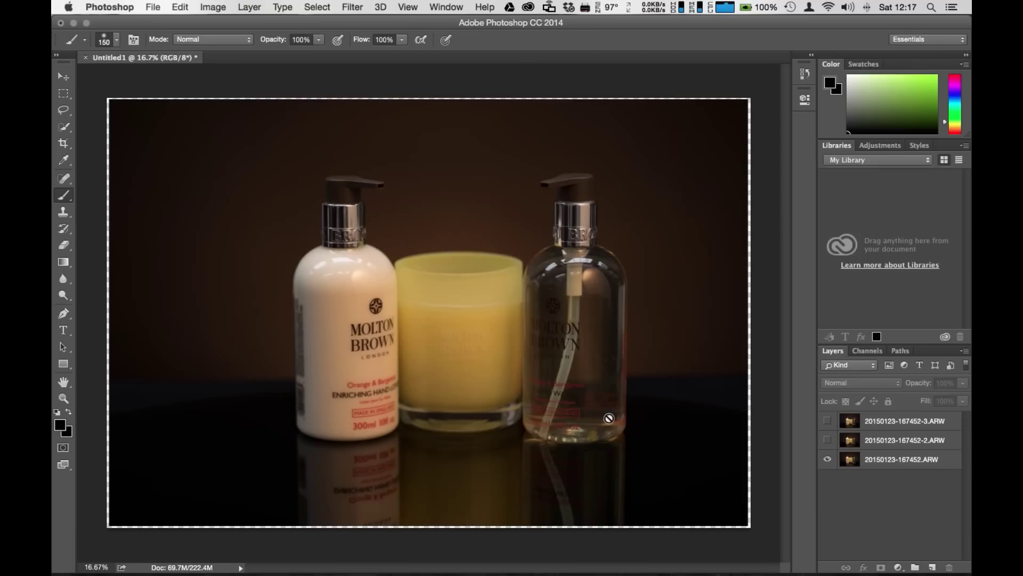
left_click(828, 439)
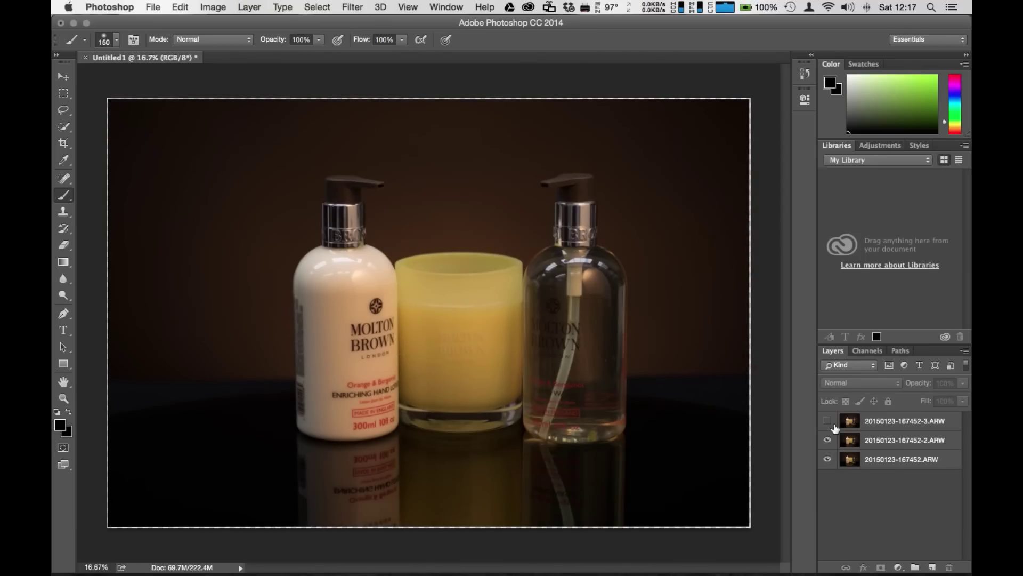
left_click(832, 422)
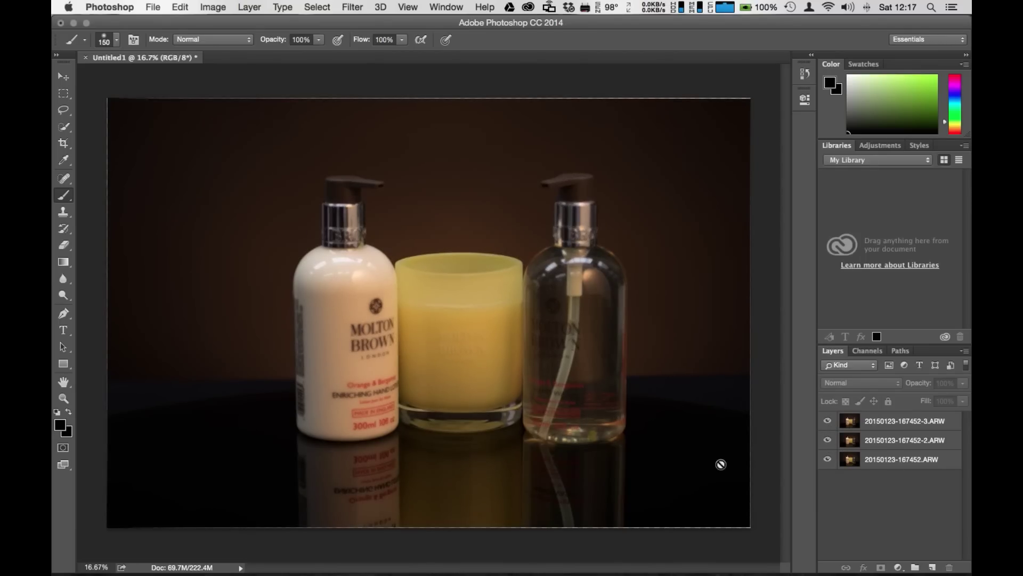
left_click(469, 319)
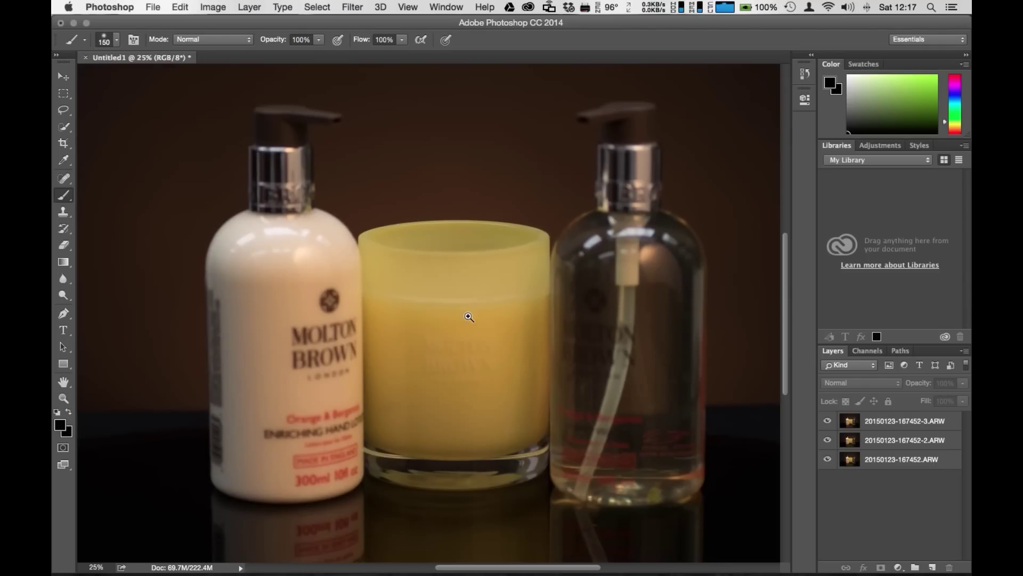
left_click(828, 421)
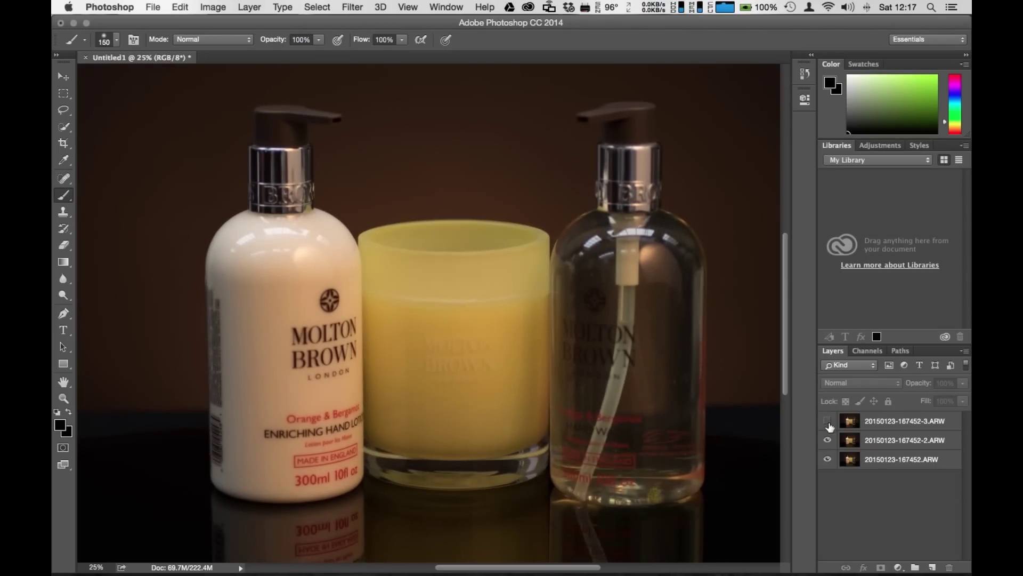
left_click(828, 440)
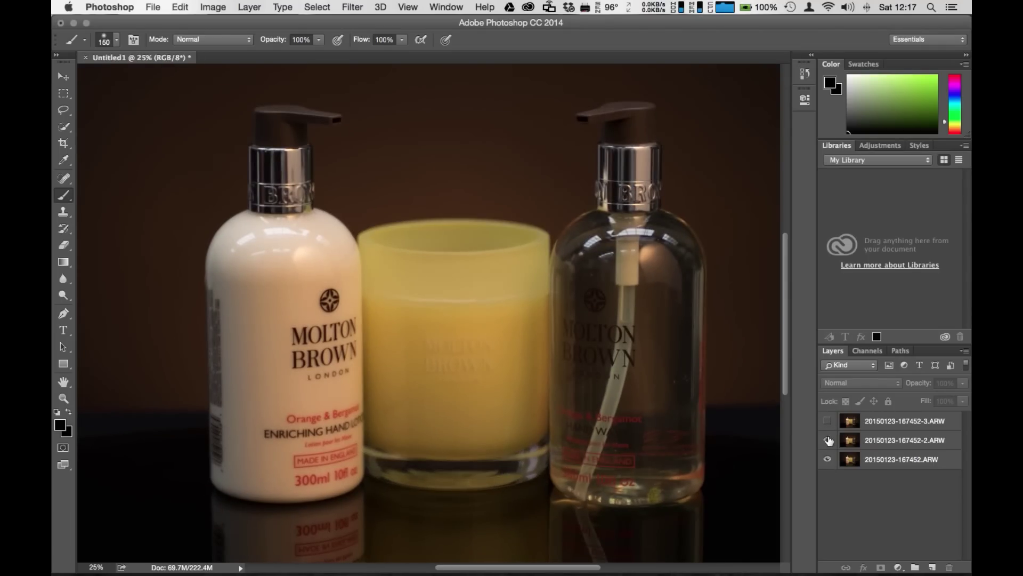
left_click(827, 440)
left_click(828, 421)
left_click(828, 421)
left_click(828, 440)
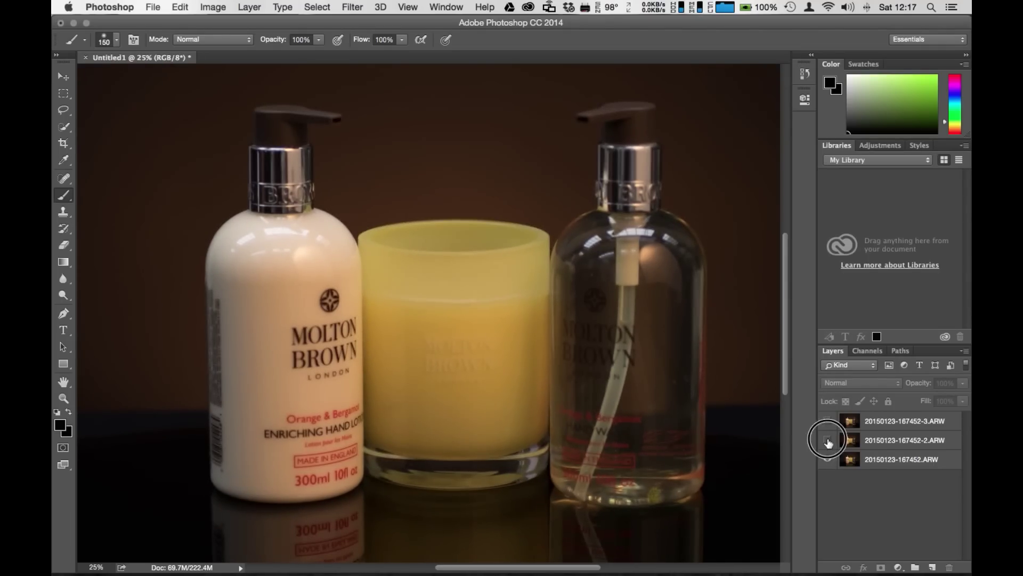
left_click(828, 440)
left_click(828, 421)
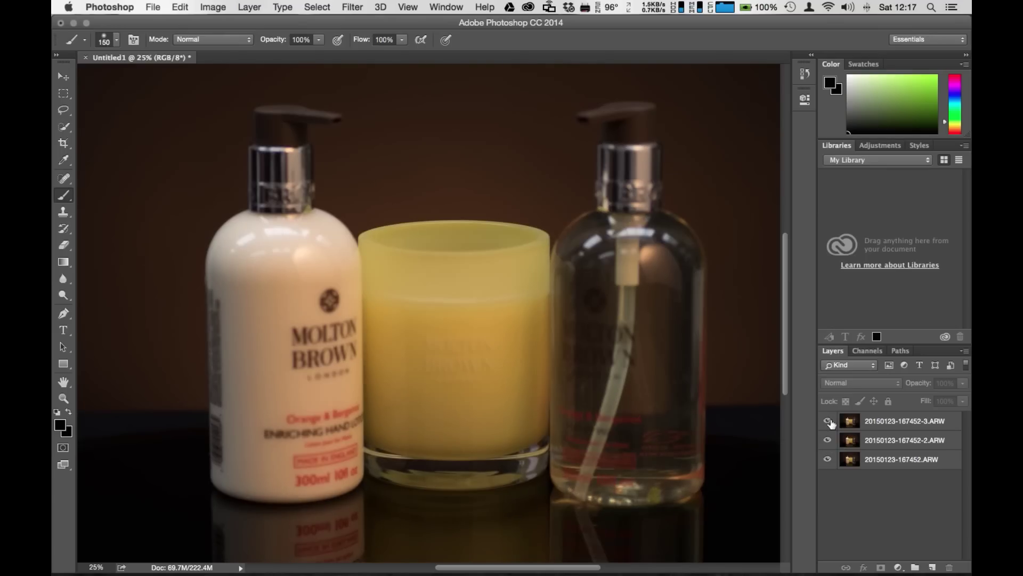
Select all three layers and Auto-Blend them as Stack Images with Seamless Tones and Colors.
left_click(900, 422)
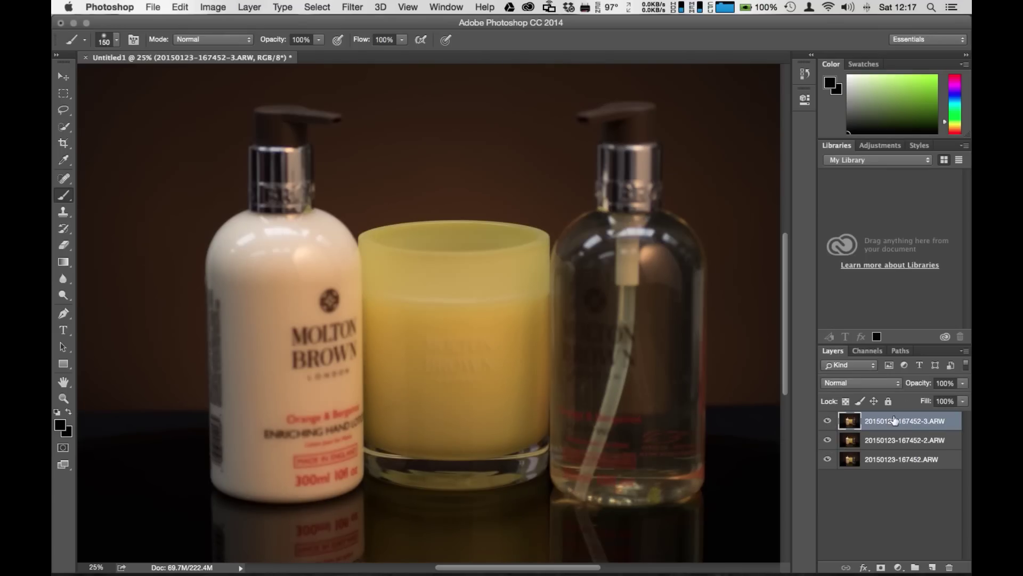
left_click(905, 445, "shift")
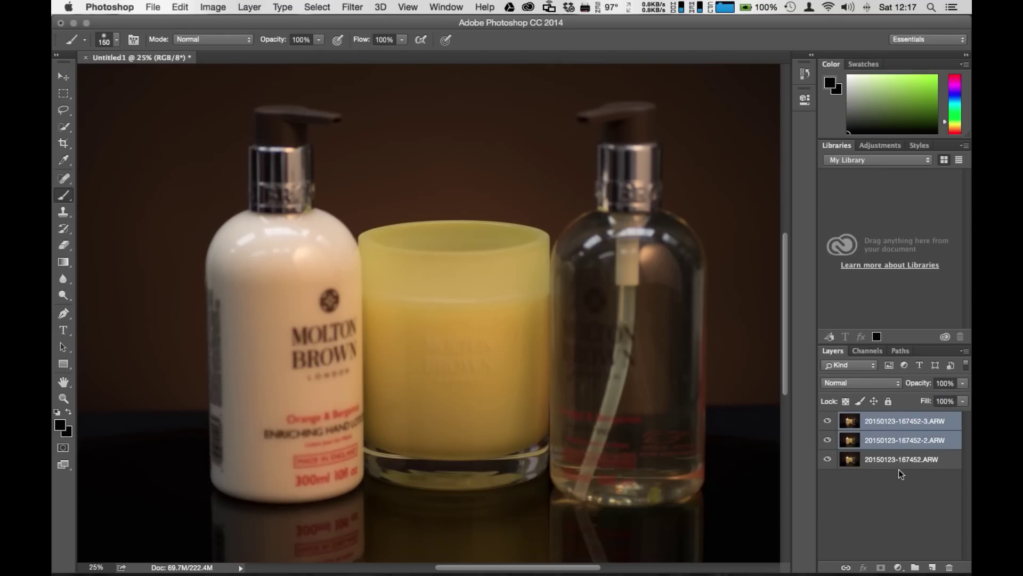
left_click(891, 465, "shift")
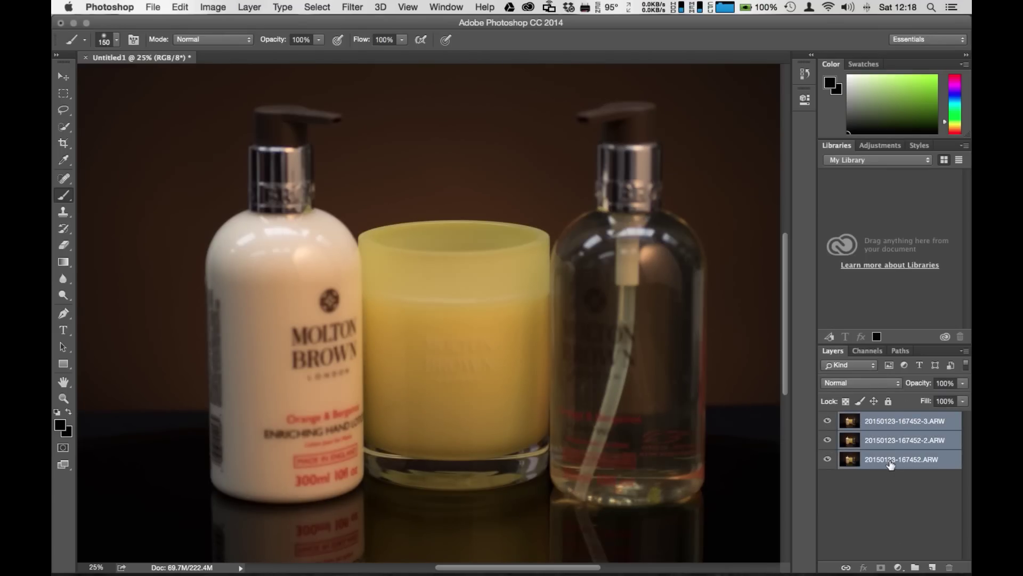
left_click(181, 8)
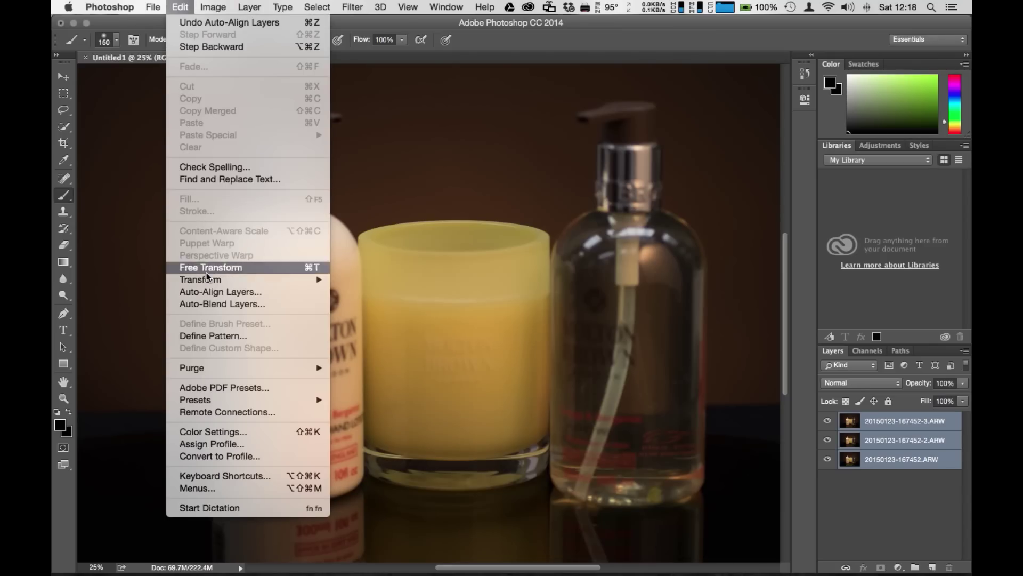
left_click(212, 303)
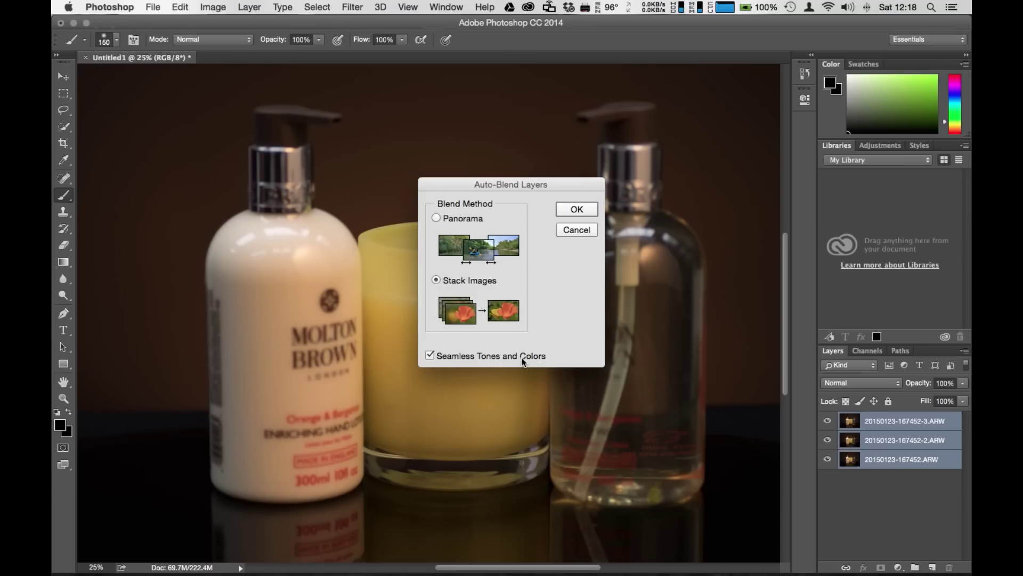
left_click(566, 212)
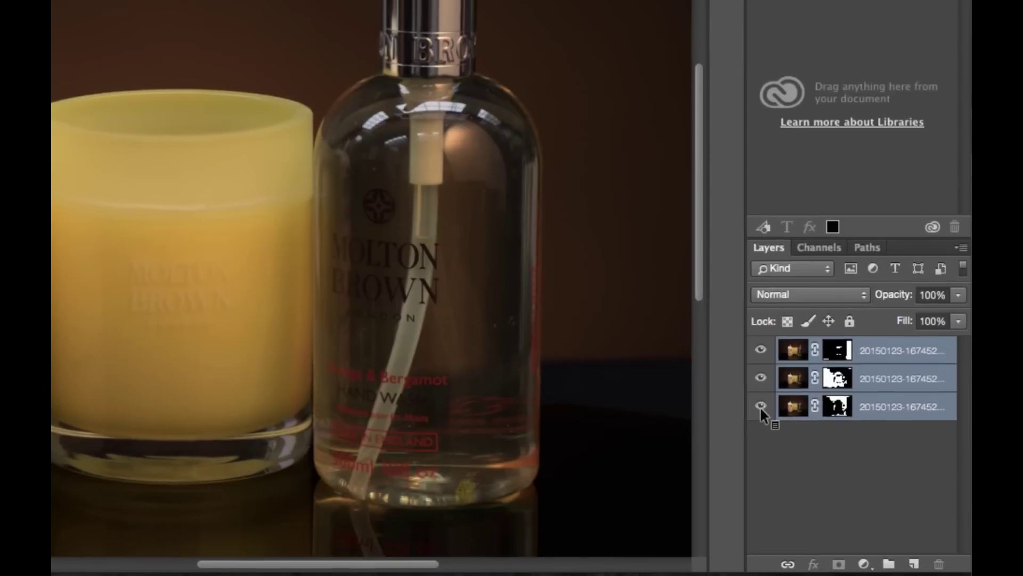
Toggle the top and middle layers' visibility, leaving the top layer hidden to expose mask gaps.
left_click(761, 350)
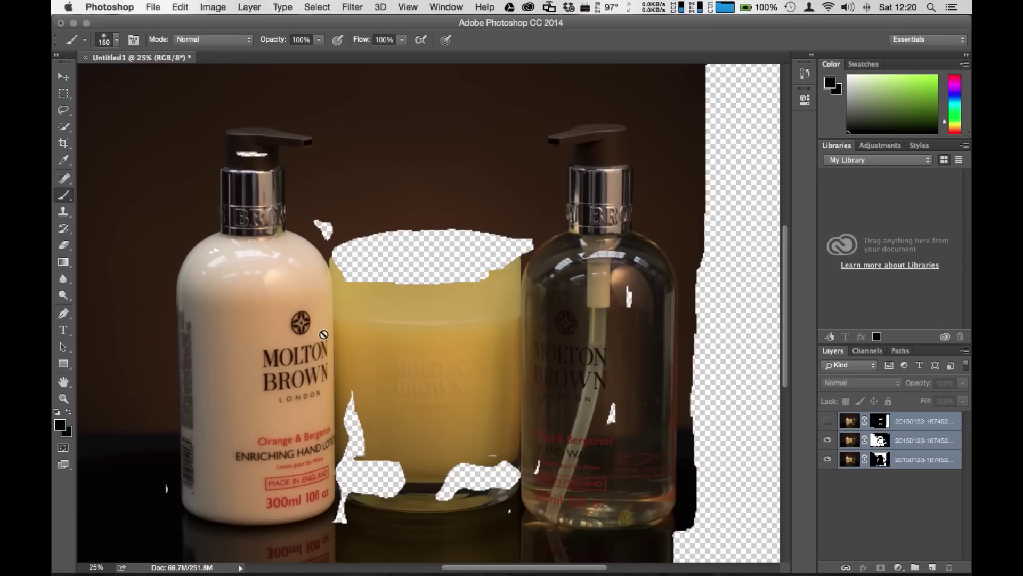
left_click(827, 439)
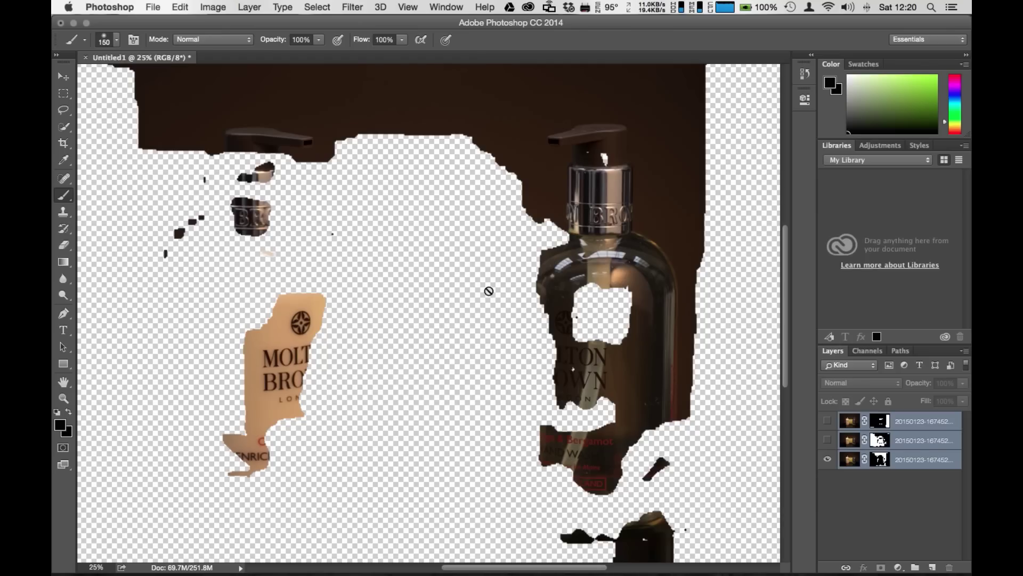
left_click(827, 439)
left_click(827, 421)
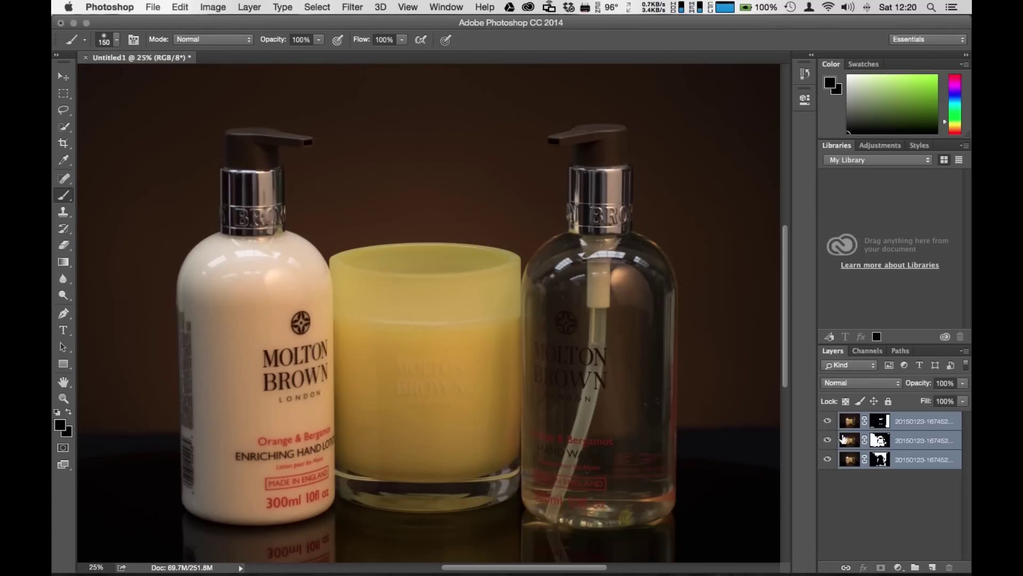
left_click(828, 424)
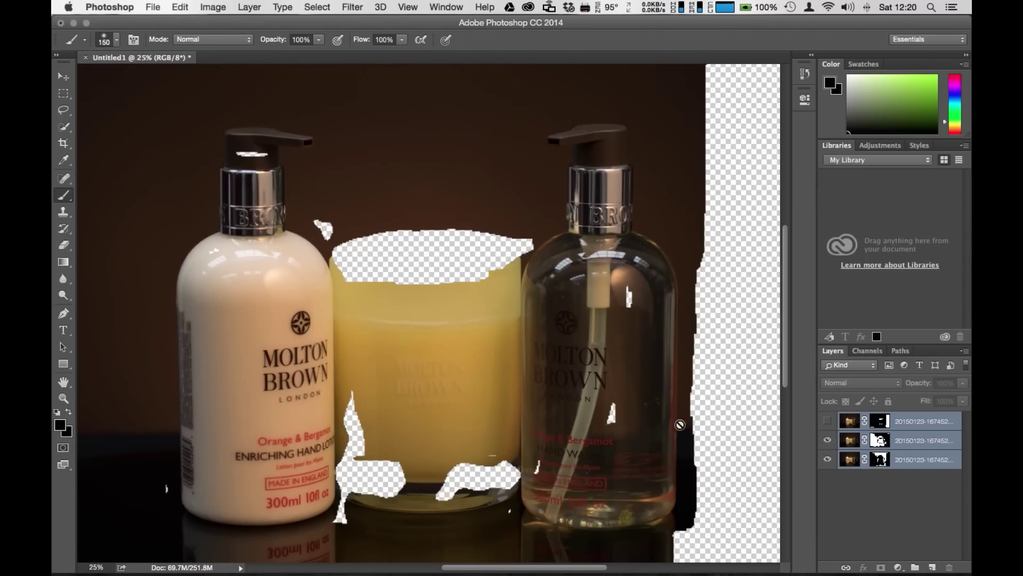
Unlink the top, bottom and middle layers from their masks.
left_click(864, 421)
left_click(865, 460)
left_click(864, 440)
Select the middle layer and toggle its mask off and on to compare, then show the top layer.
left_click(870, 443)
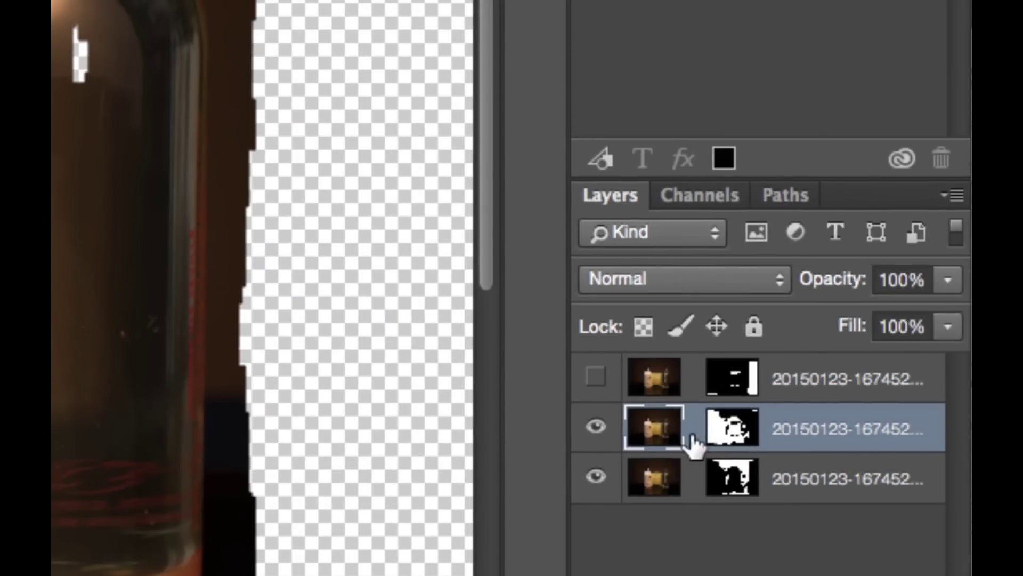
left_click(737, 433, "shift")
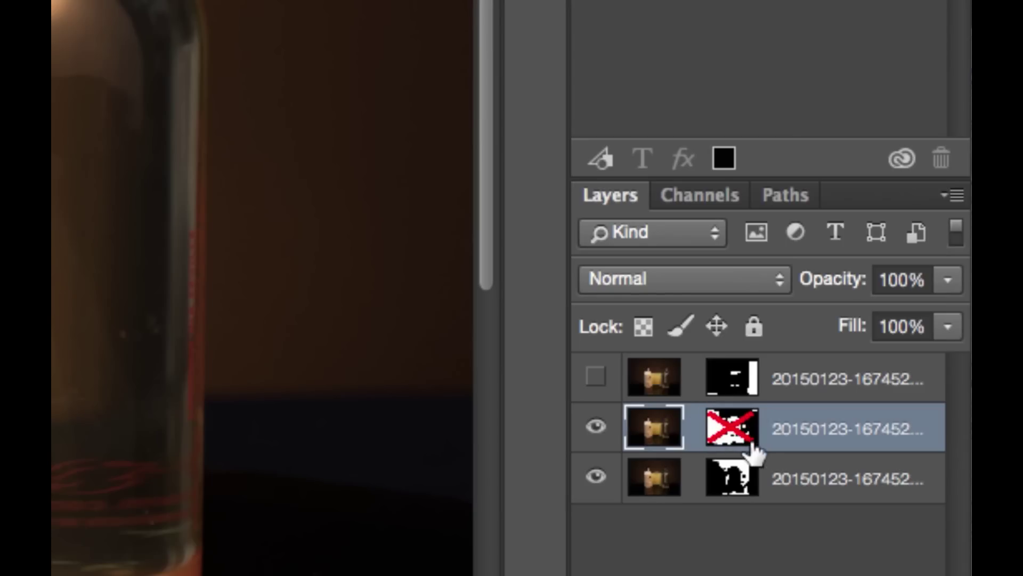
left_click(735, 429, "shift")
left_click(737, 432, "shift")
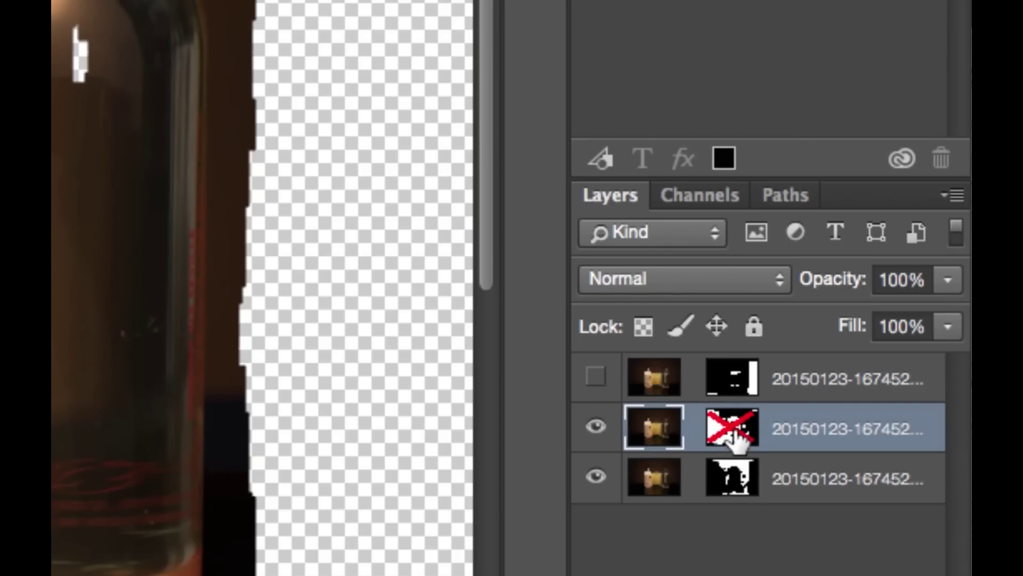
left_click(737, 434, "shift")
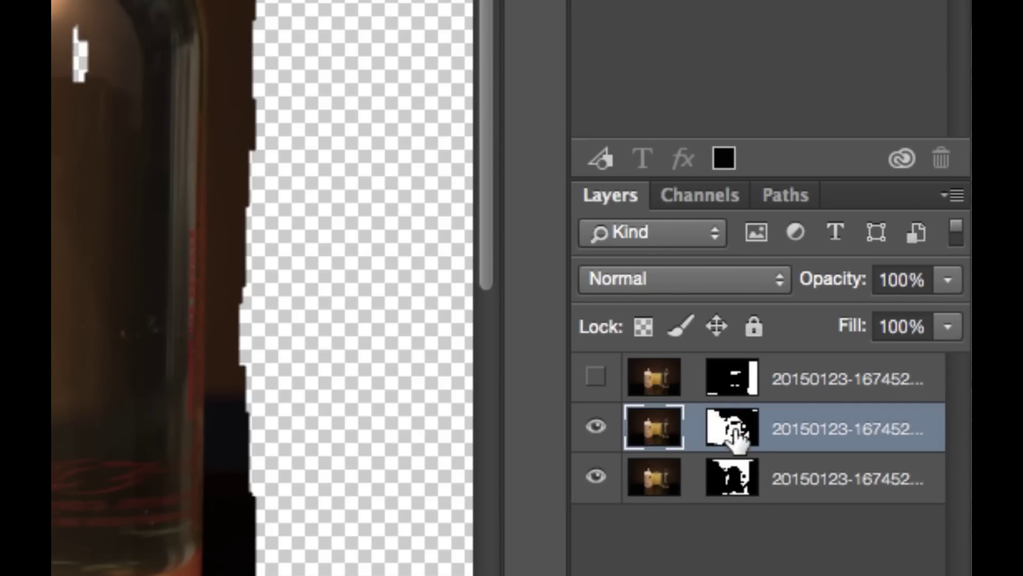
left_click(737, 435, "shift")
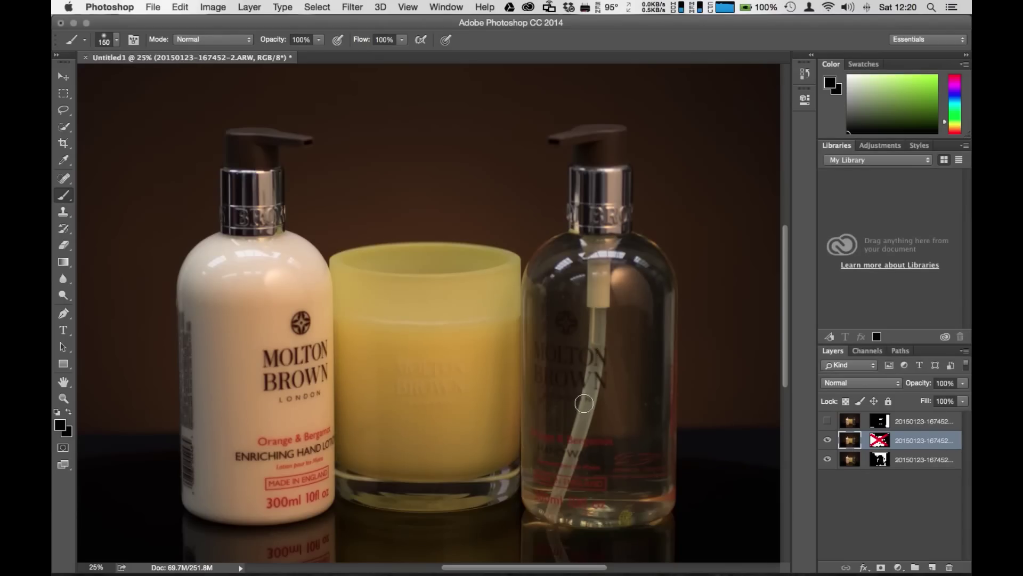
left_click(827, 421)
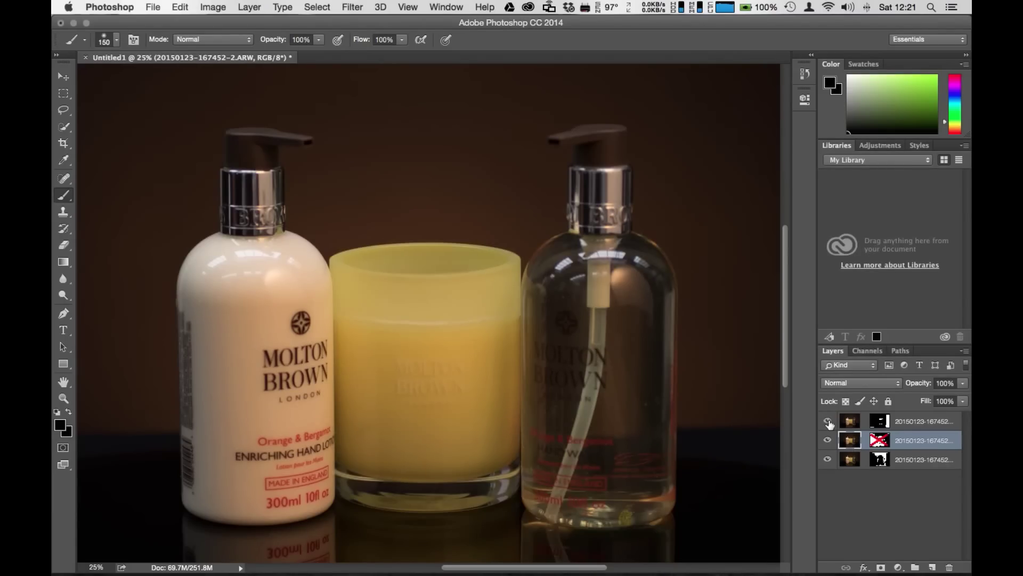
With the top layer hidden, paint white into the middle mask to fill gaps around the clear bottle.
left_click(827, 421)
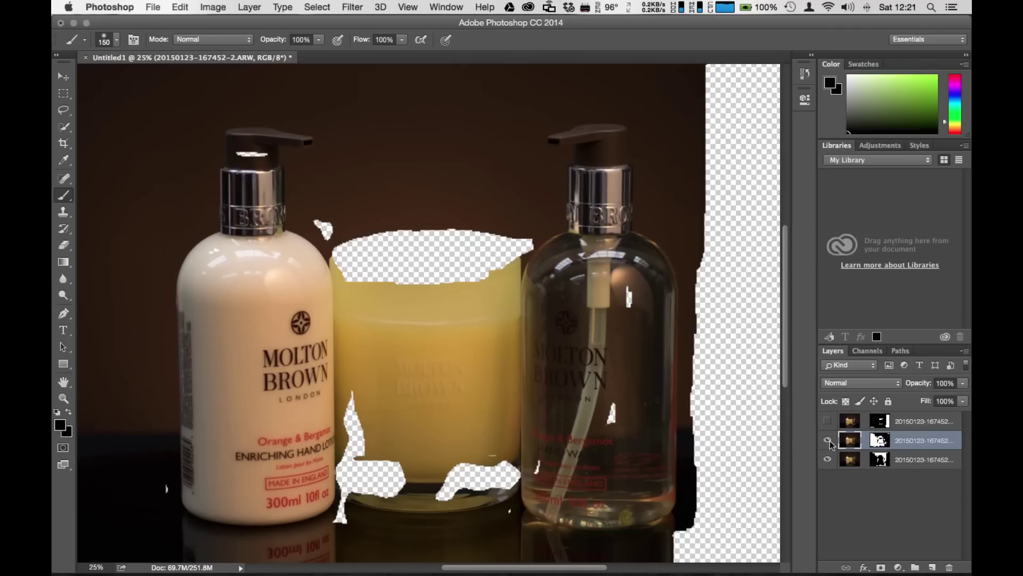
left_click(880, 441)
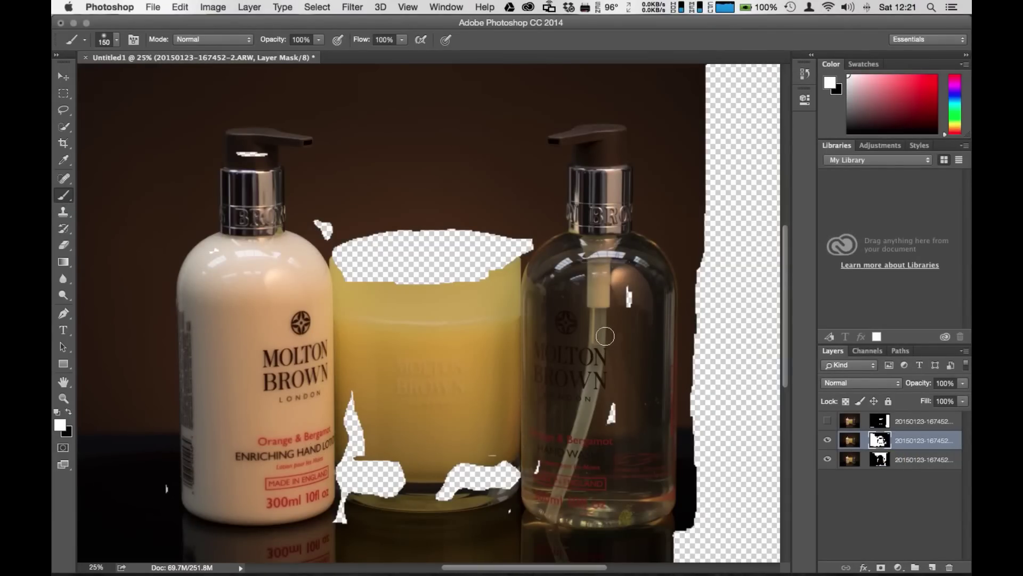
left_click_drag(635, 298, 633, 320)
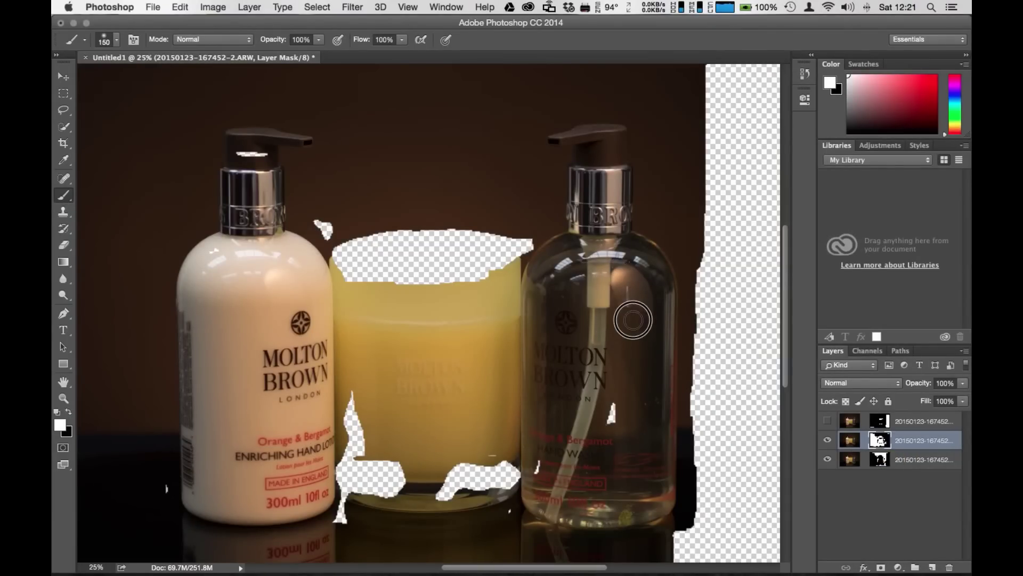
left_click(613, 411)
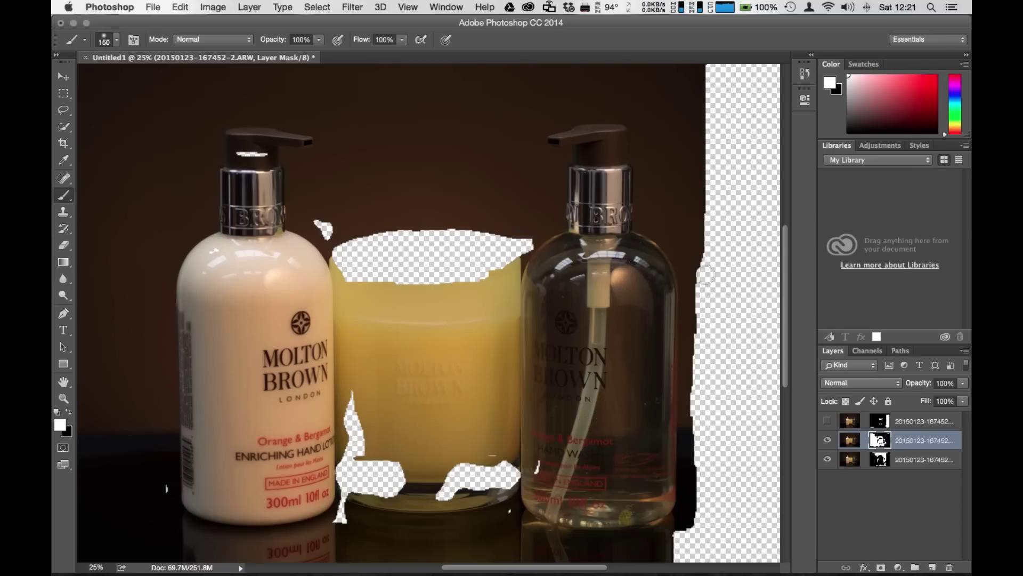
mouse_move(705, 275)
left_mouse_down()
mouse_move(700, 319)
mouse_move(699, 260)
mouse_move(694, 498)
mouse_move(674, 559)
left_mouse_up()
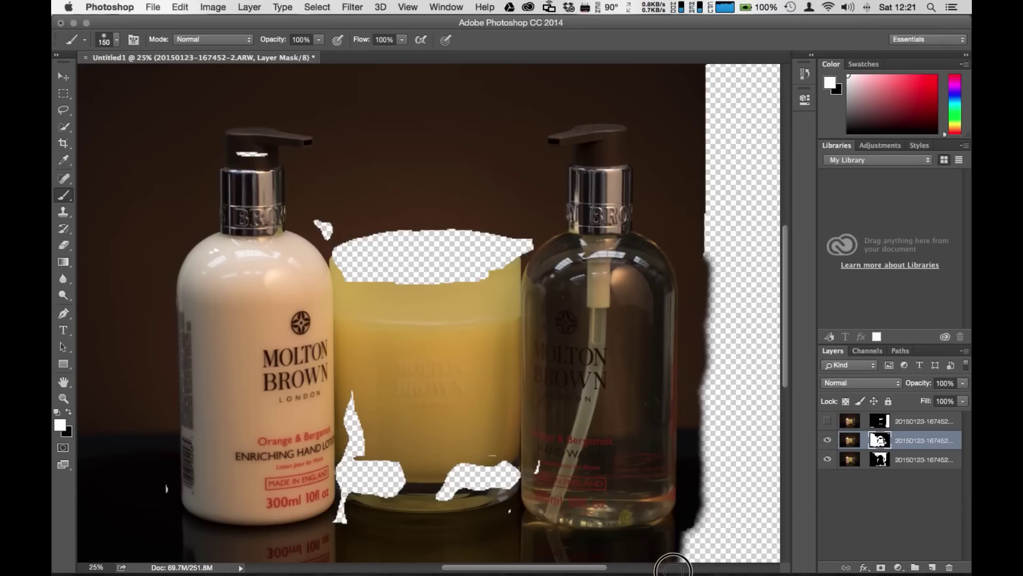
left_click(830, 421)
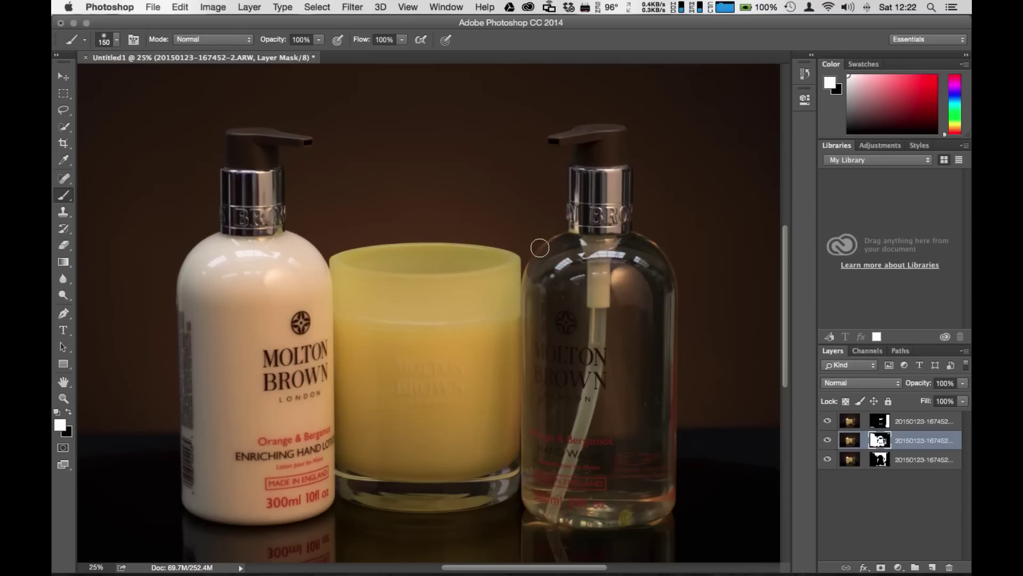
Crop the image tighter around the two bottles and candle, then merge all layers (Cmd+E).
left_click(458, 346, "alt")
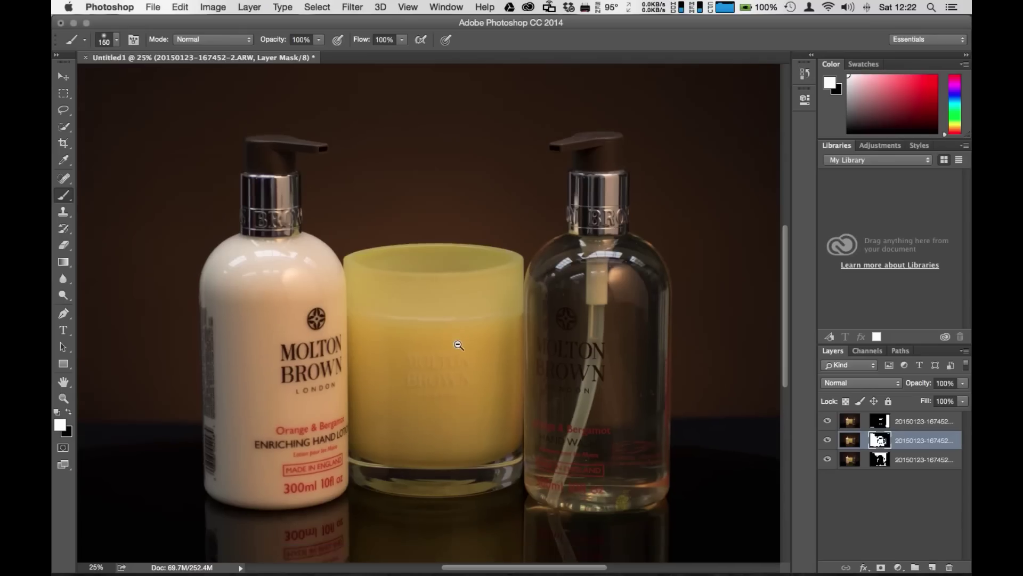
key("c")
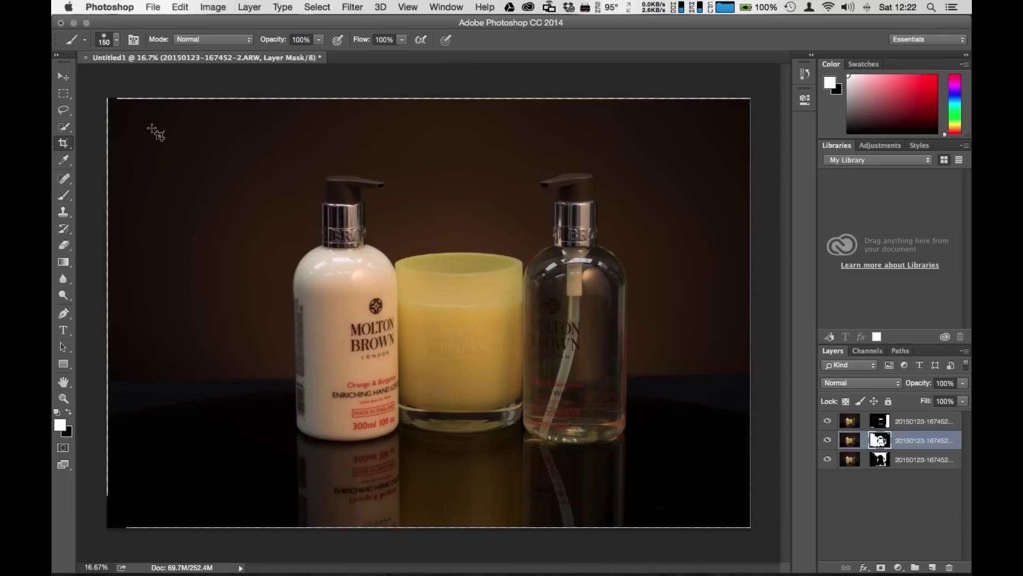
left_click_drag(131, 116, 717, 493)
left_click_drag(141, 127, 176, 128)
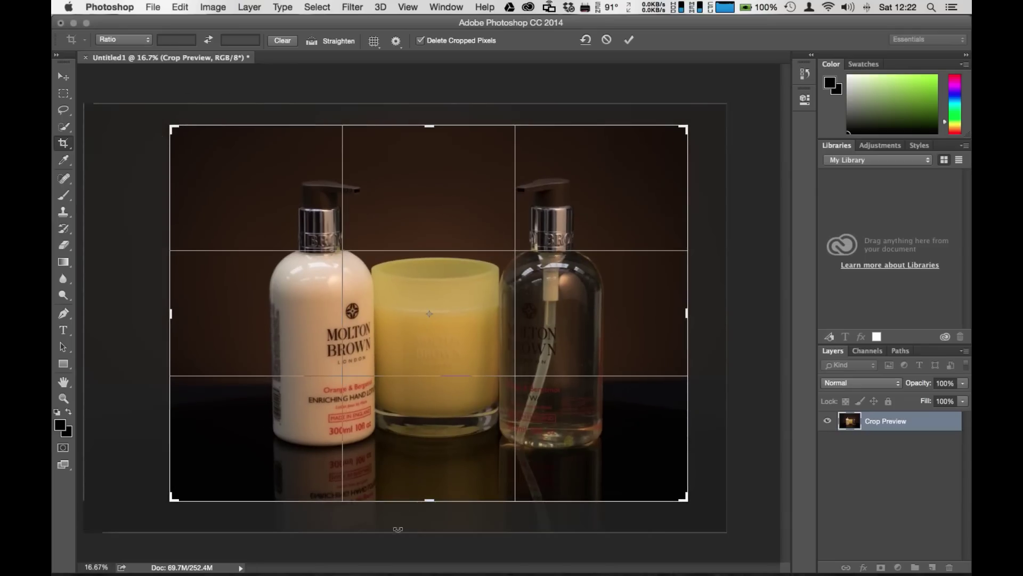
left_click_drag(425, 503, 427, 507)
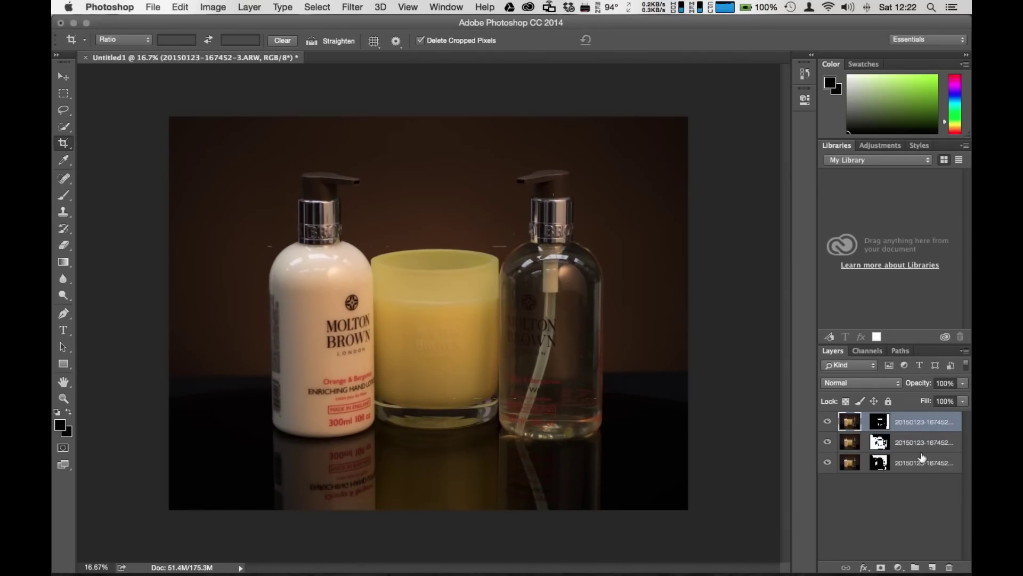
key("super+e")
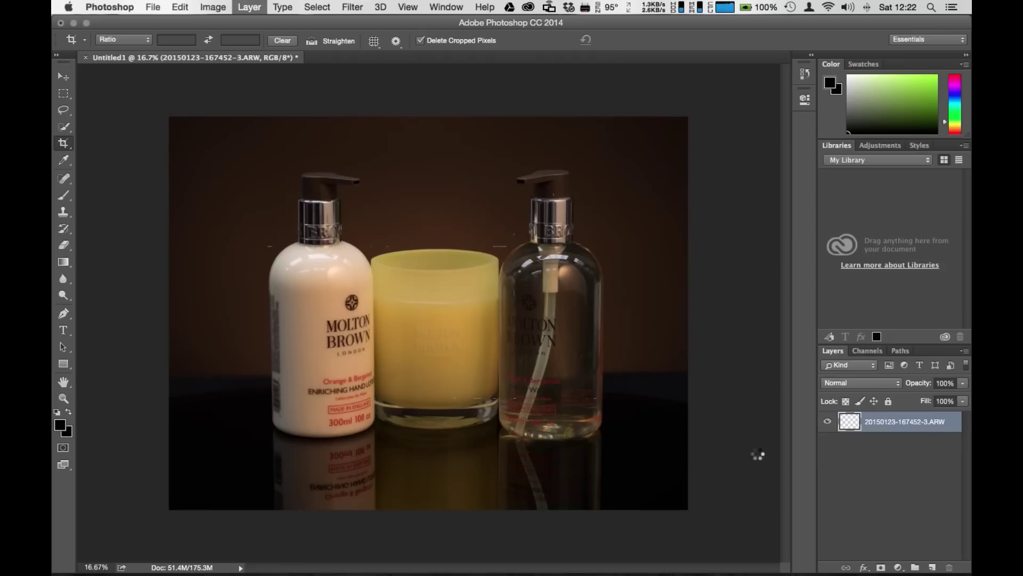